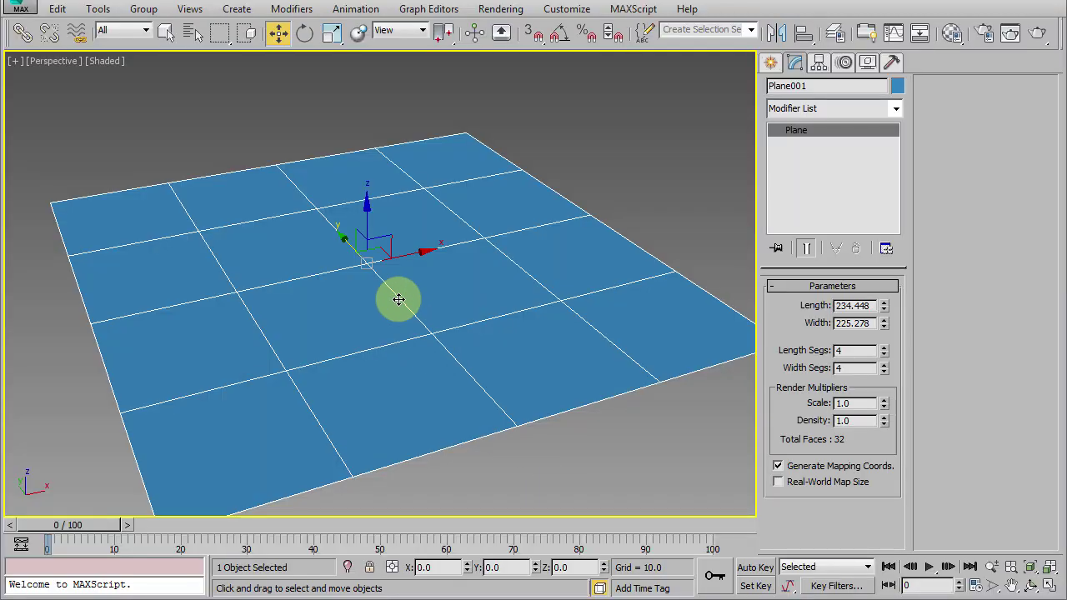
Step: Convert Plane001 to an Editable Poly and select its centre vertex
{"action": "right_click", "coordinate": [396, 297]}
{"action": "mouse_move", "coordinate": [429, 463]}
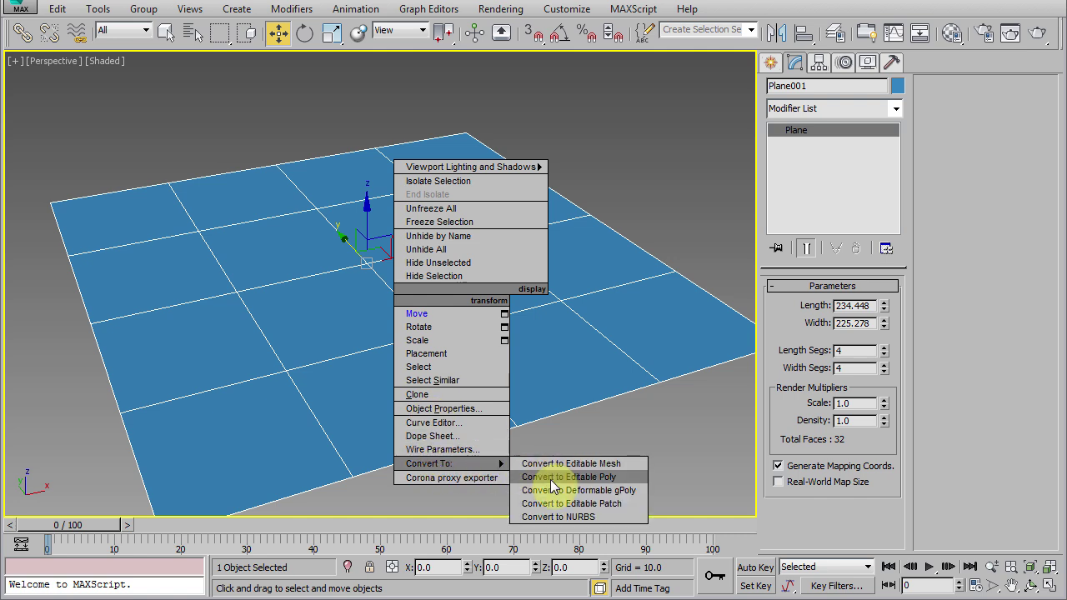
{"action": "left_click", "coordinate": [551, 478]}
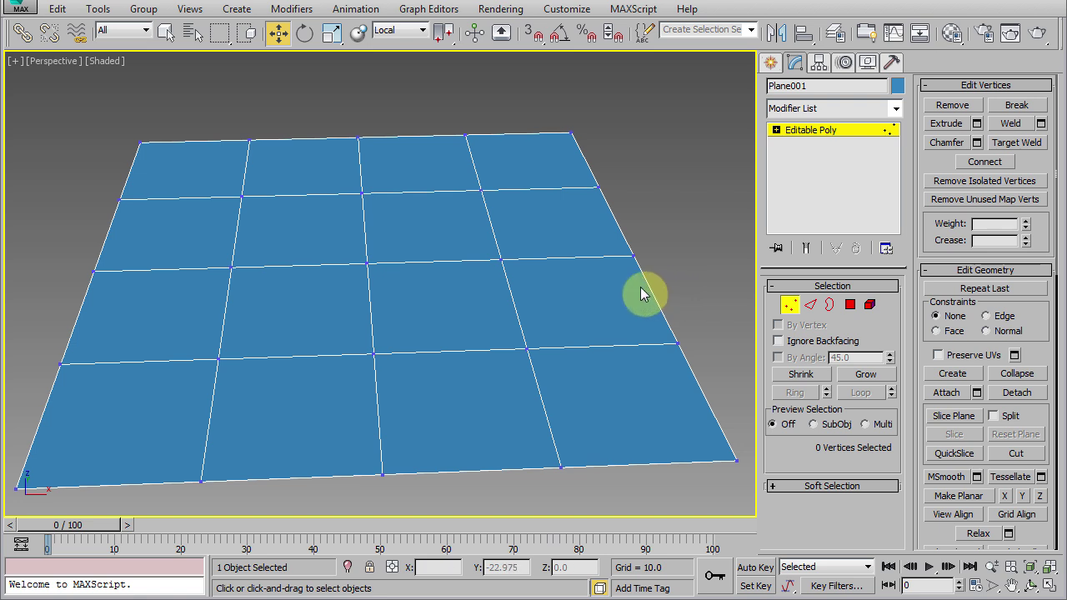
{"action": "left_click", "coordinate": [365, 263]}
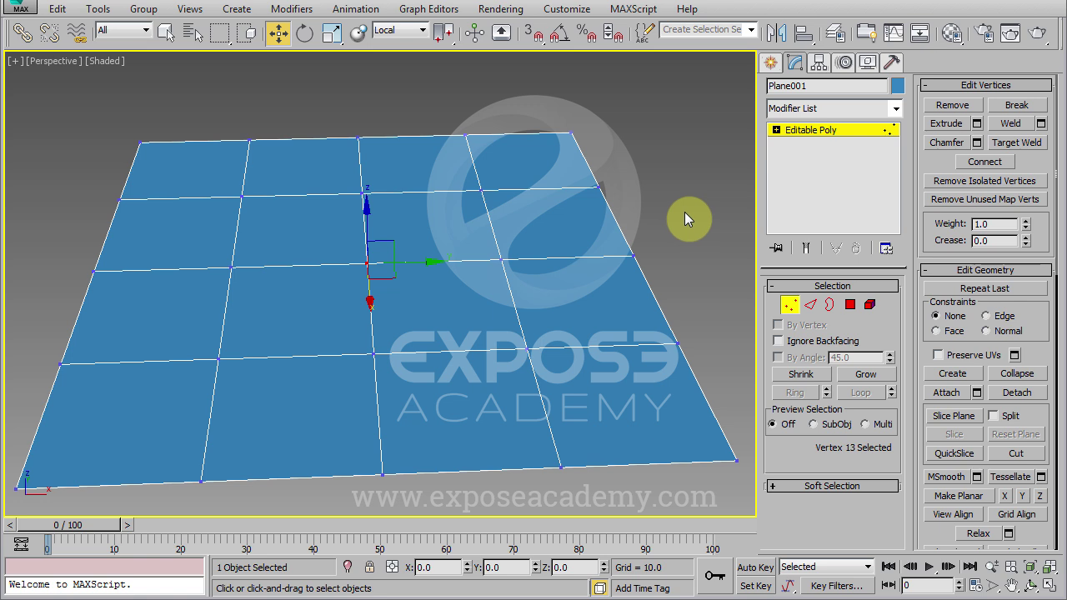
Step: Show the Graphite Modeling Ribbon and activate Paint Connect
{"action": "left_click", "coordinate": [865, 34]}
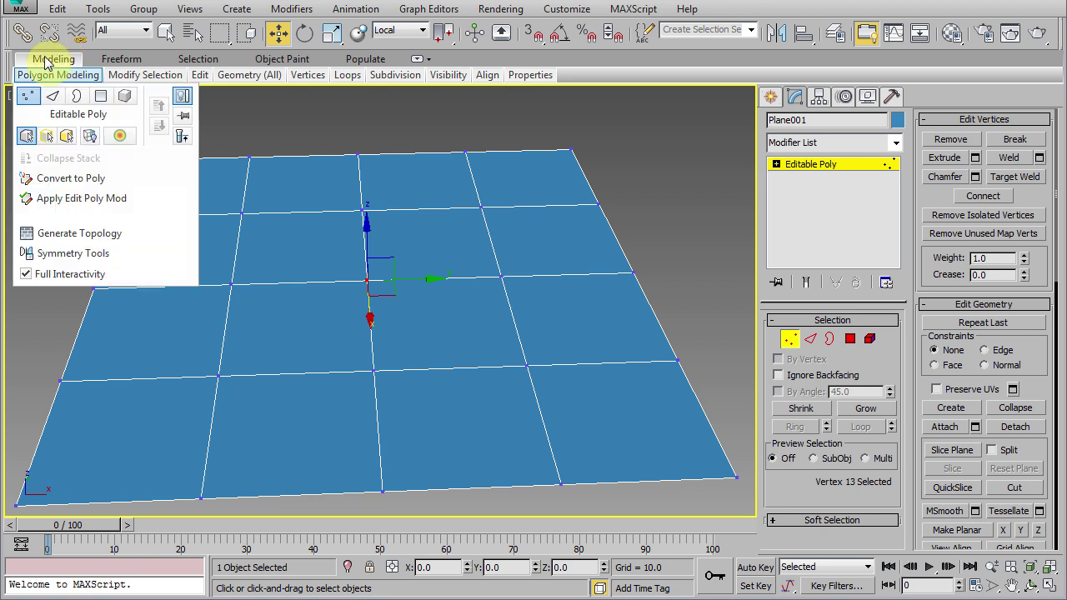
{"action": "mouse_move", "coordinate": [200, 75]}
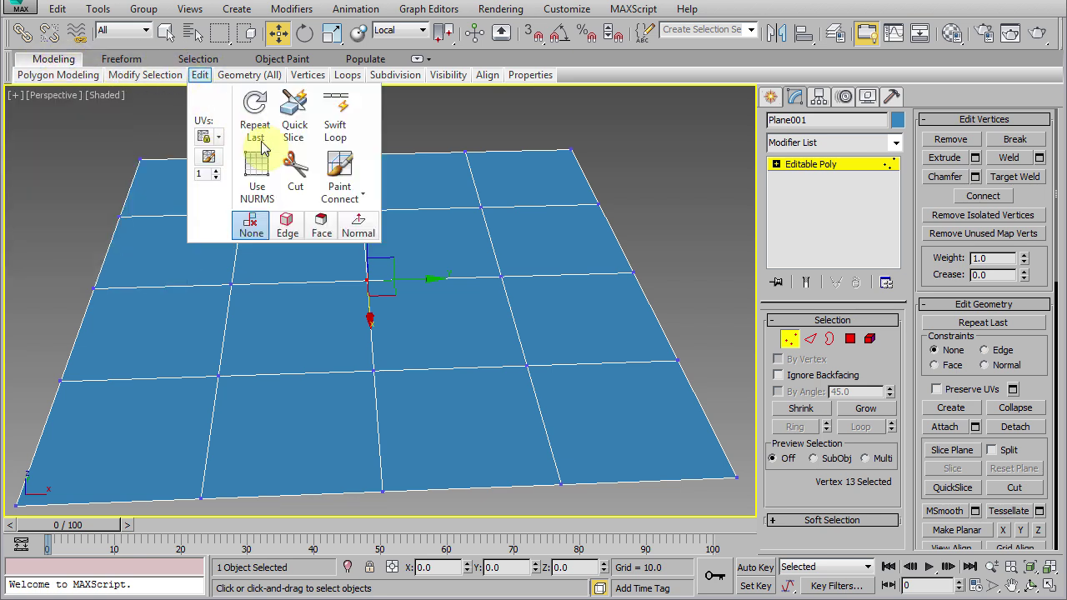
{"action": "left_click", "coordinate": [340, 165]}
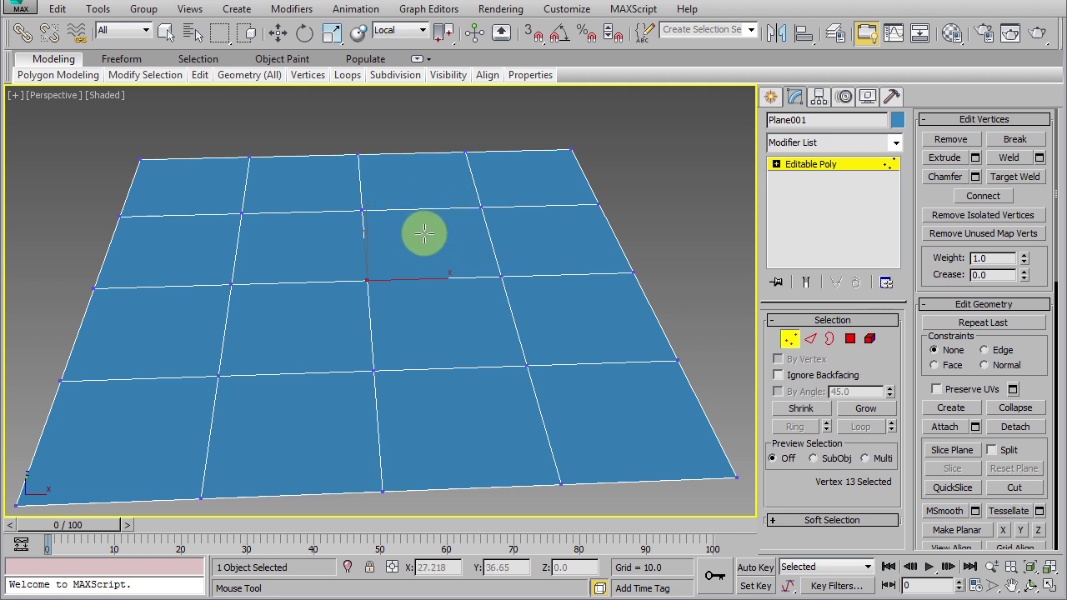
Step: Paint diagonal edges from the centre vertex, then undo them
{"action": "left_click", "coordinate": [242, 215]}
{"action": "left_click_drag", "start_coordinate": [242, 216], "coordinate": [523, 363]}
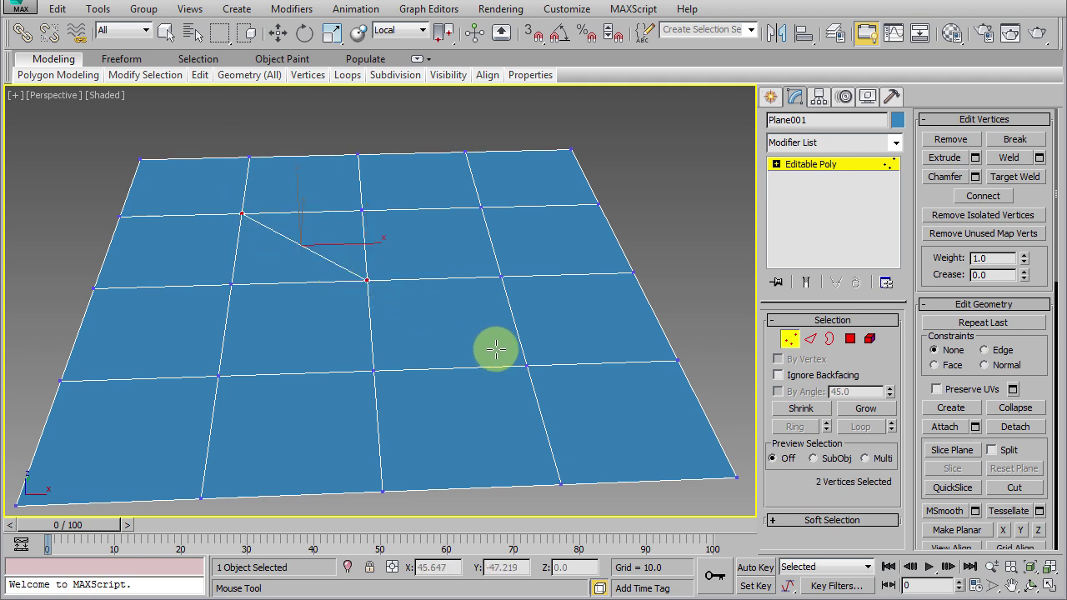
{"action": "left_click", "coordinate": [524, 364]}
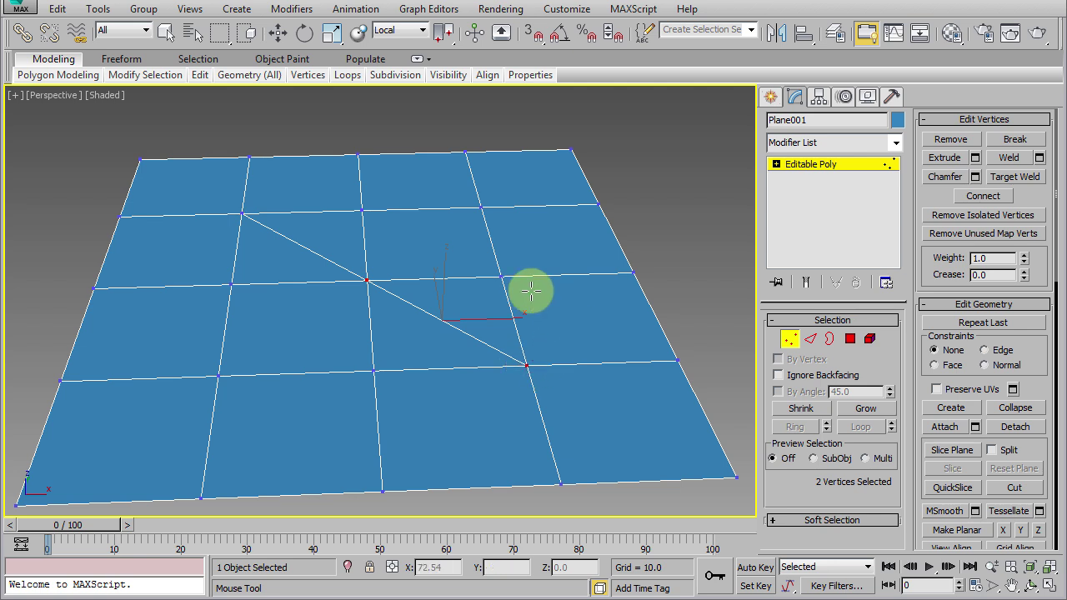
{"action": "left_click_drag", "start_coordinate": [481, 208], "coordinate": [366, 279]}
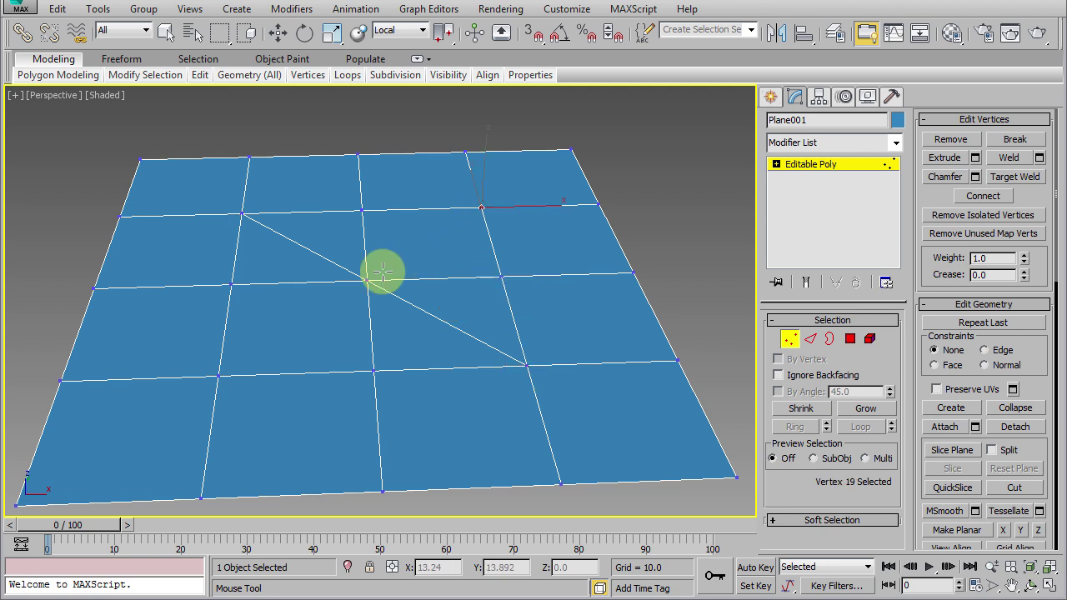
{"action": "left_click", "coordinate": [218, 376]}
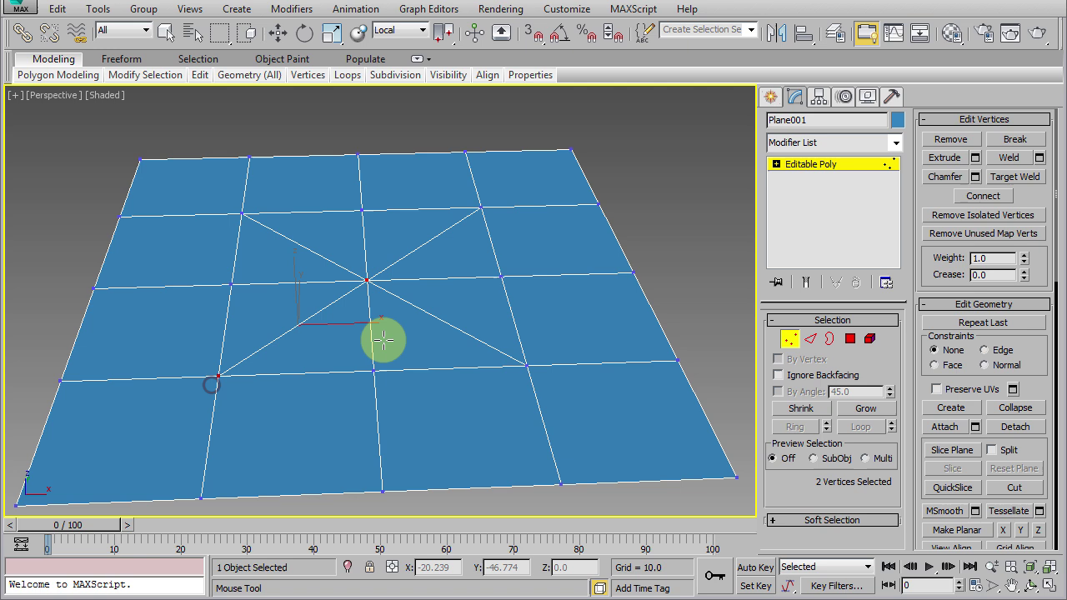
{"action": "right_click", "coordinate": [461, 301]}
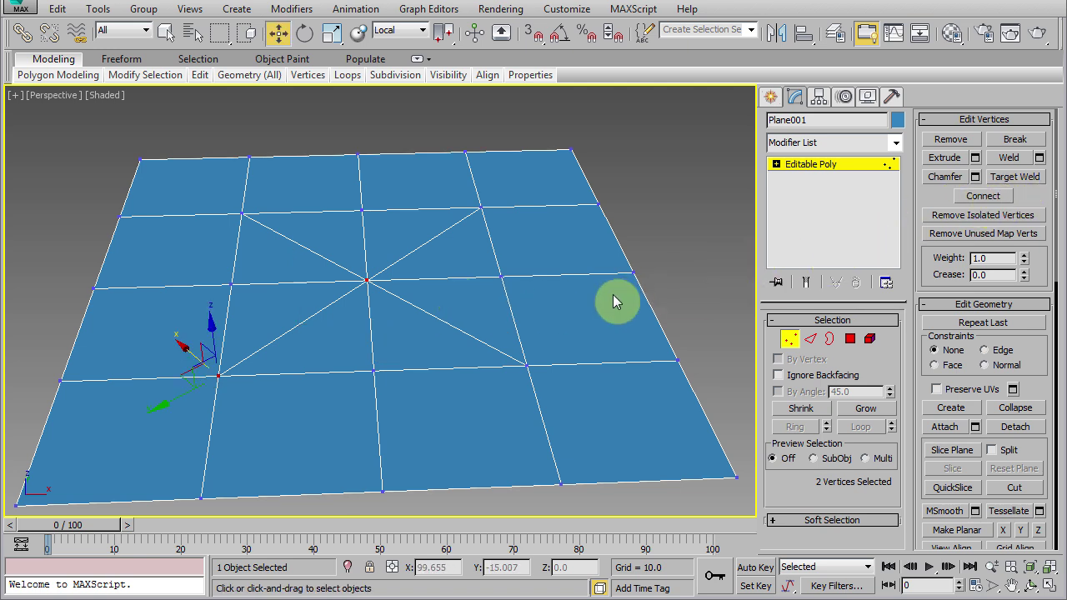
{"action": "key", "text": "ctrl+z"}
{"action": "key", "text": "ctrl+z"}
{"action": "key", "text": "ctrl+z"}
{"action": "key", "text": "ctrl+z"}
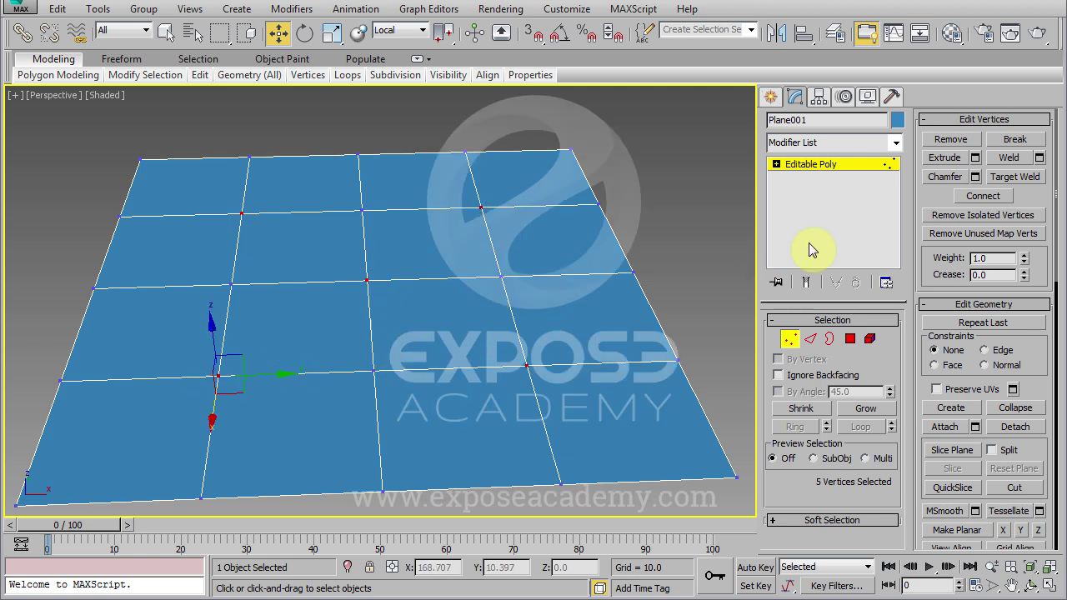
Step: Connect the centre and four diagonal vertices, then reselect only the centre vertex
{"action": "left_click", "coordinate": [980, 198]}
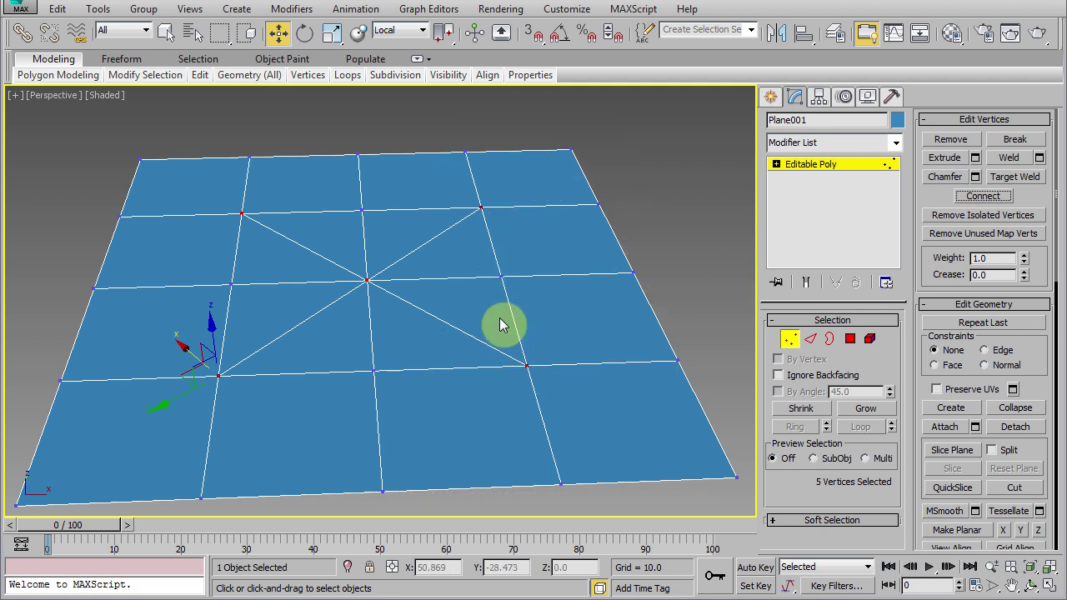
{"action": "left_click", "coordinate": [367, 280]}
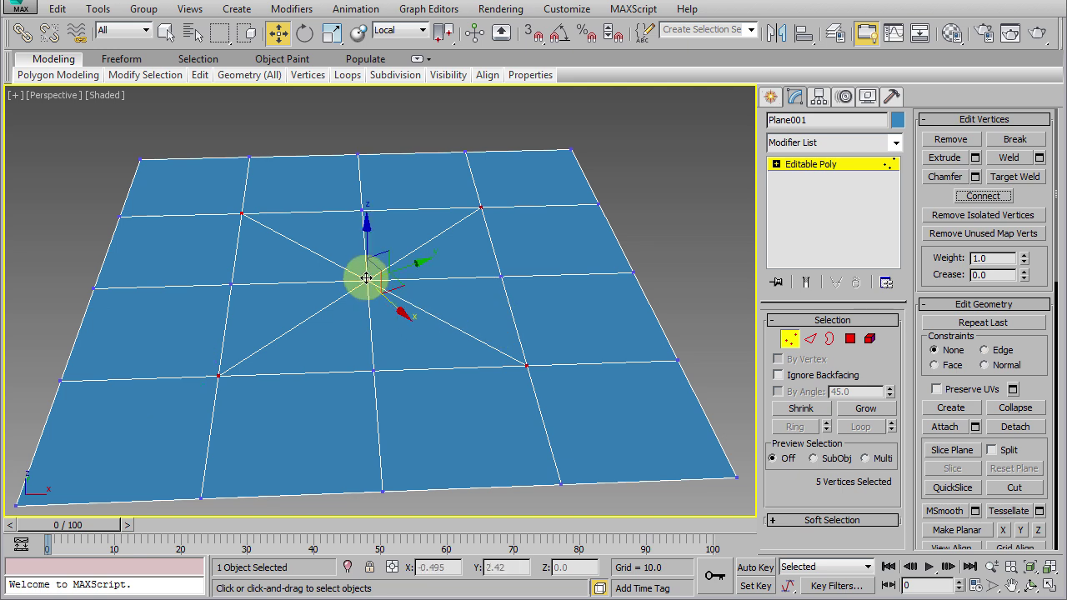
{"action": "left_click", "coordinate": [367, 278]}
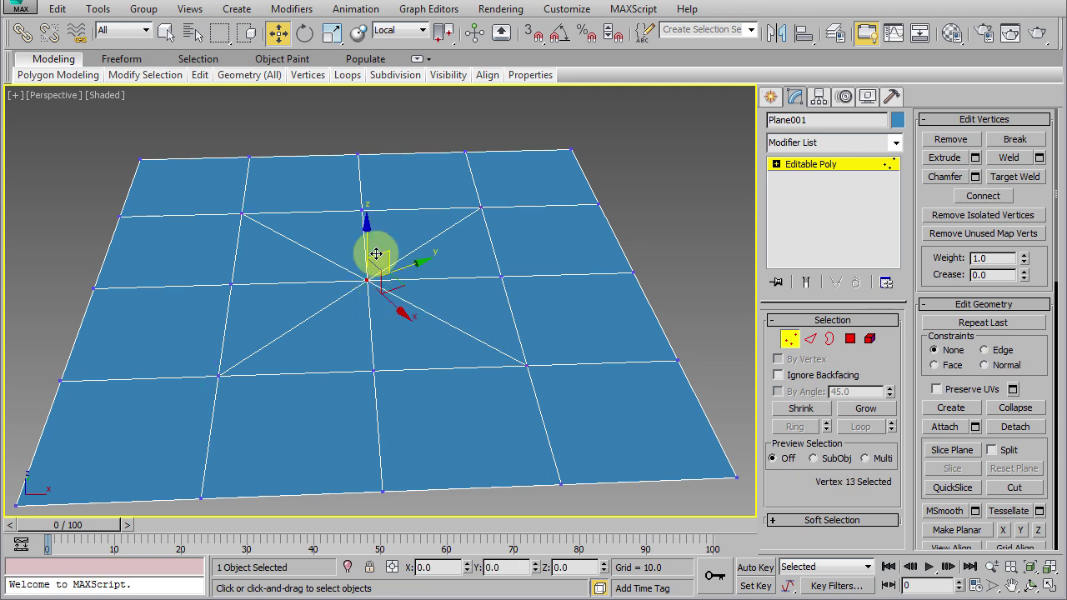
Step: Chamfer the plane's centre vertex into an eight-vertex octagon
{"action": "right_click", "coordinate": [564, 298]}
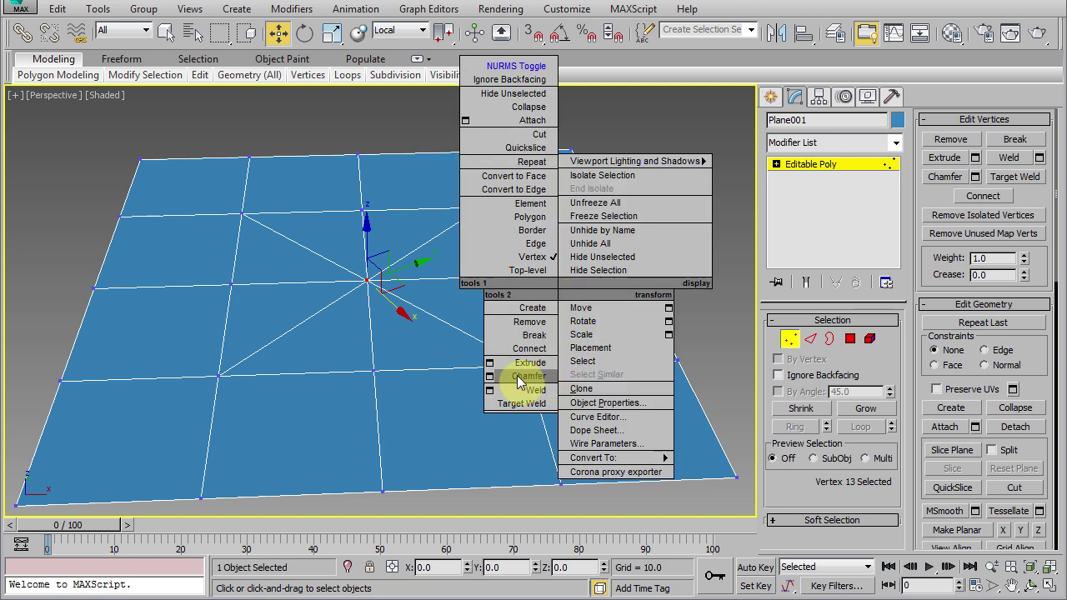
{"action": "left_click", "coordinate": [525, 379]}
{"action": "left_click_drag", "start_coordinate": [367, 280], "coordinate": [470, 402]}
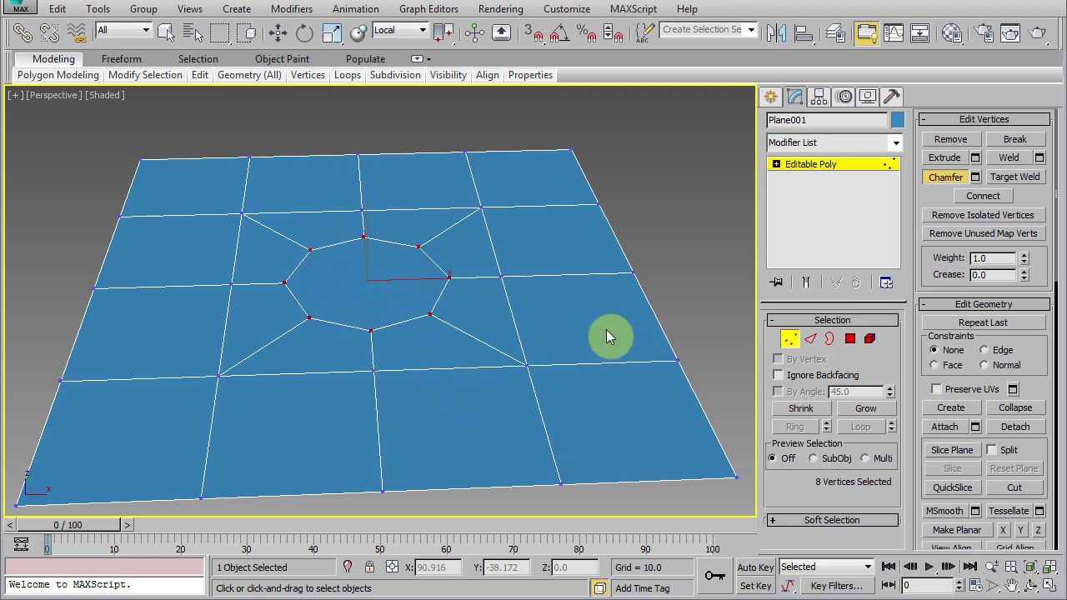
{"action": "mouse_move", "coordinate": [606, 329]}
{"action": "middle_mouse_down", "text": "alt"}
{"action": "mouse_move", "coordinate": [493, 381]}
{"action": "mouse_move", "coordinate": [572, 399]}
{"action": "mouse_move", "coordinate": [588, 360]}
{"action": "mouse_move", "coordinate": [570, 352]}
{"action": "middle_mouse_up", "text": "alt"}
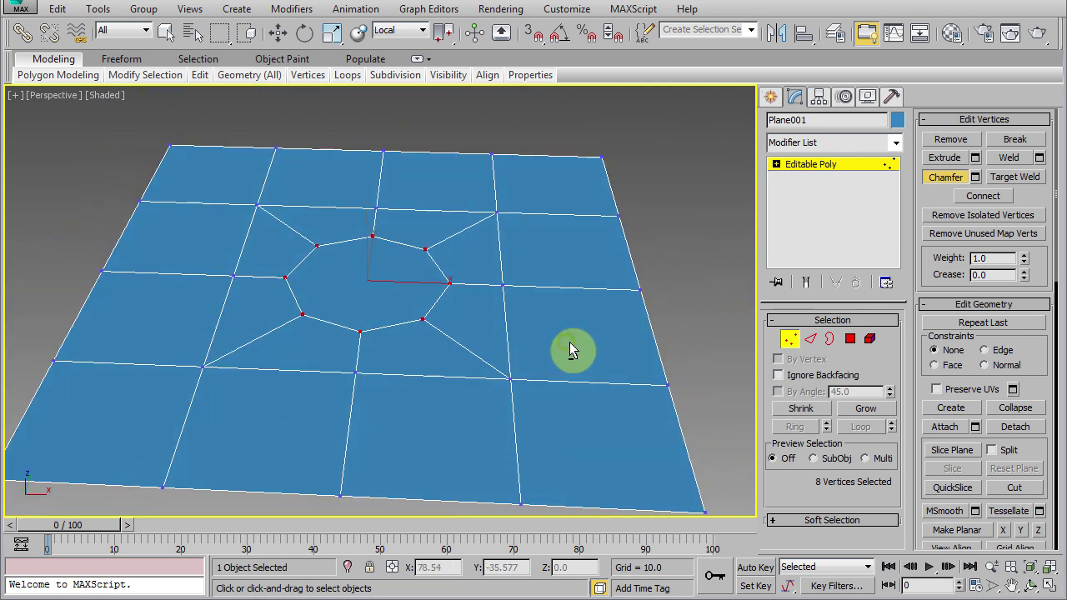
{"action": "left_click", "coordinate": [850, 338]}
Step: Extrude the centre octagon polygon downward into the plane
{"action": "key", "text": "w"}
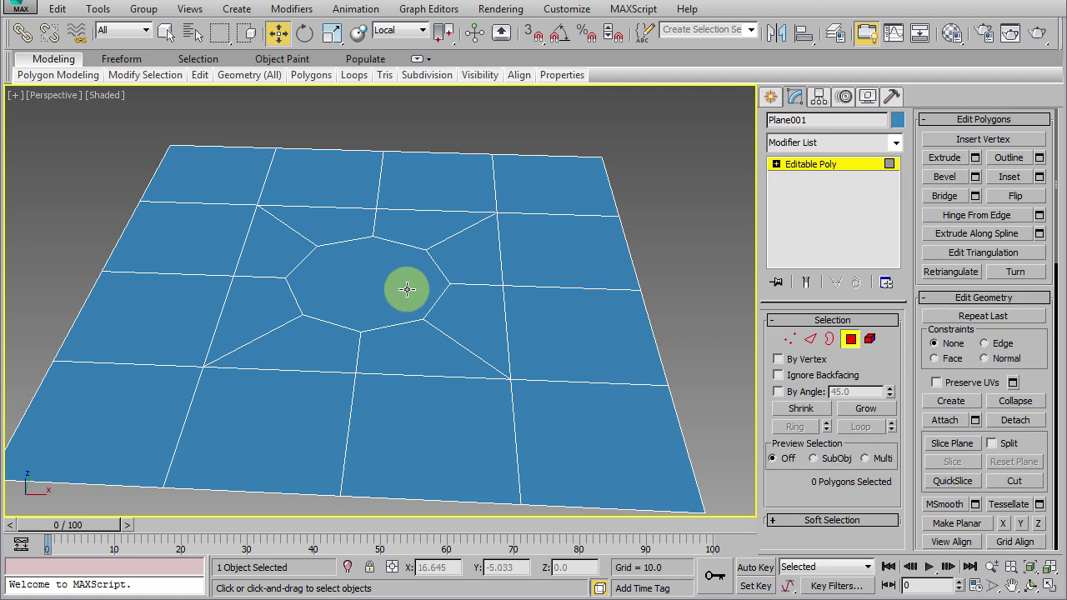
{"action": "left_click", "coordinate": [407, 289]}
{"action": "right_click", "coordinate": [406, 289]}
{"action": "left_click", "coordinate": [379, 331]}
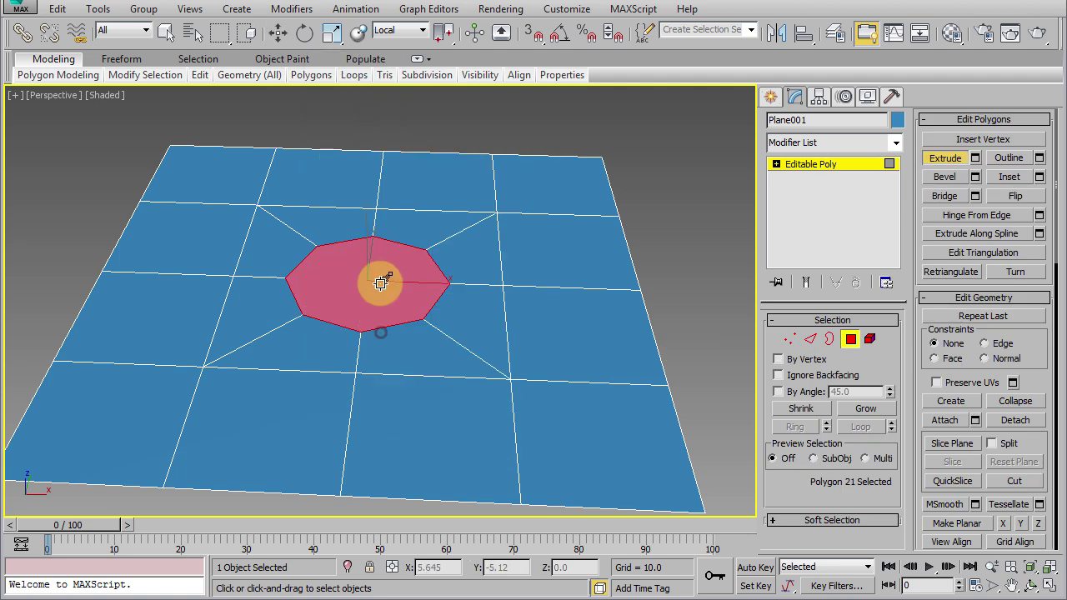
{"action": "left_click_drag", "start_coordinate": [381, 286], "coordinate": [369, 345]}
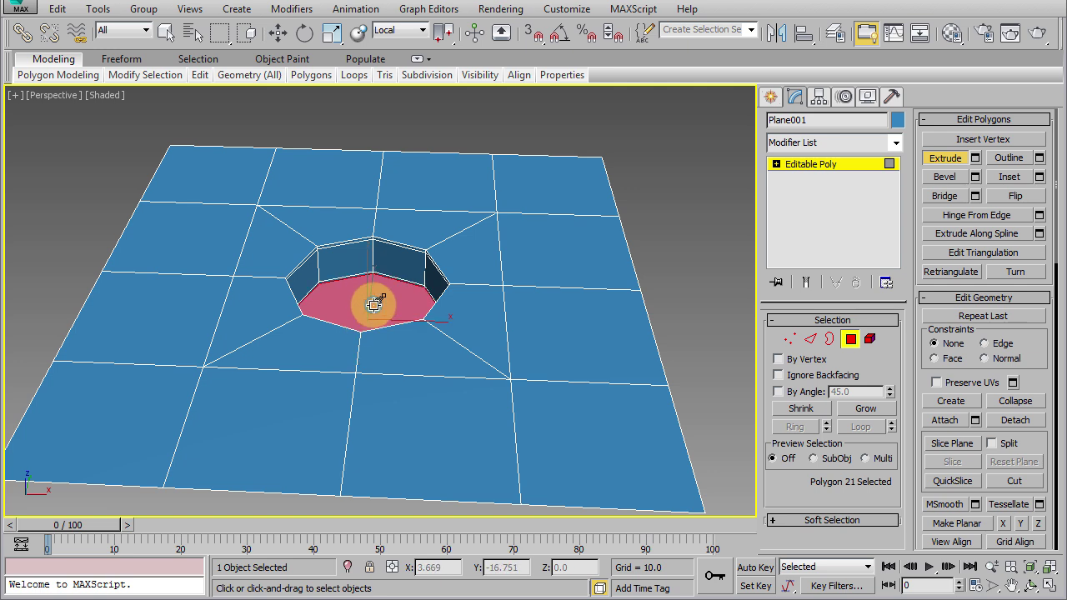
Step: Inset the recessed octagon and orbit to look into it
{"action": "right_click", "coordinate": [370, 313]}
{"action": "right_click", "coordinate": [370, 314]}
{"action": "left_click", "coordinate": [337, 397]}
{"action": "scroll", "coordinate": [381, 352], "scroll_direction": "up", "scroll_amount": 3}
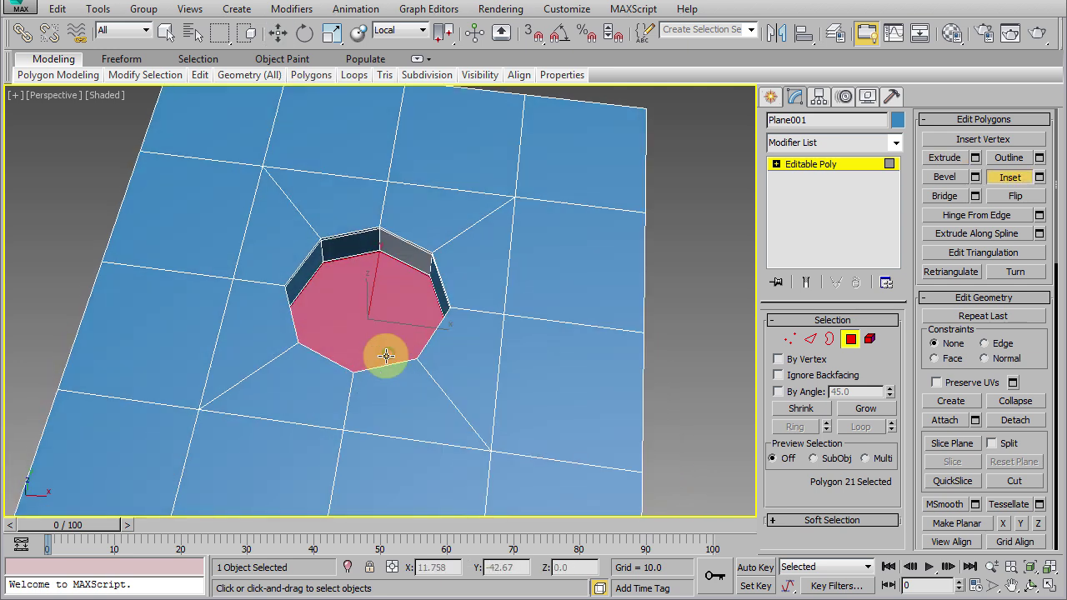
{"action": "middle_click_drag", "start_coordinate": [378, 314], "coordinate": [369, 268], "text": "alt"}
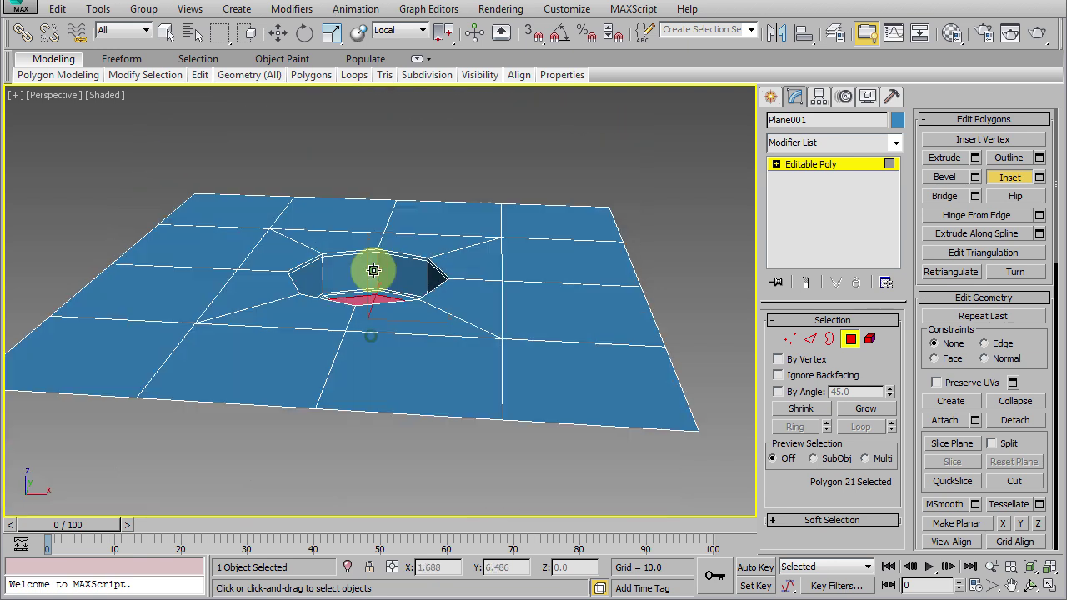
{"action": "left_click", "coordinate": [850, 339]}
Step: Apply NURMS smoothing to the plane and orbit to inspect the round hole
{"action": "right_click", "coordinate": [543, 274]}
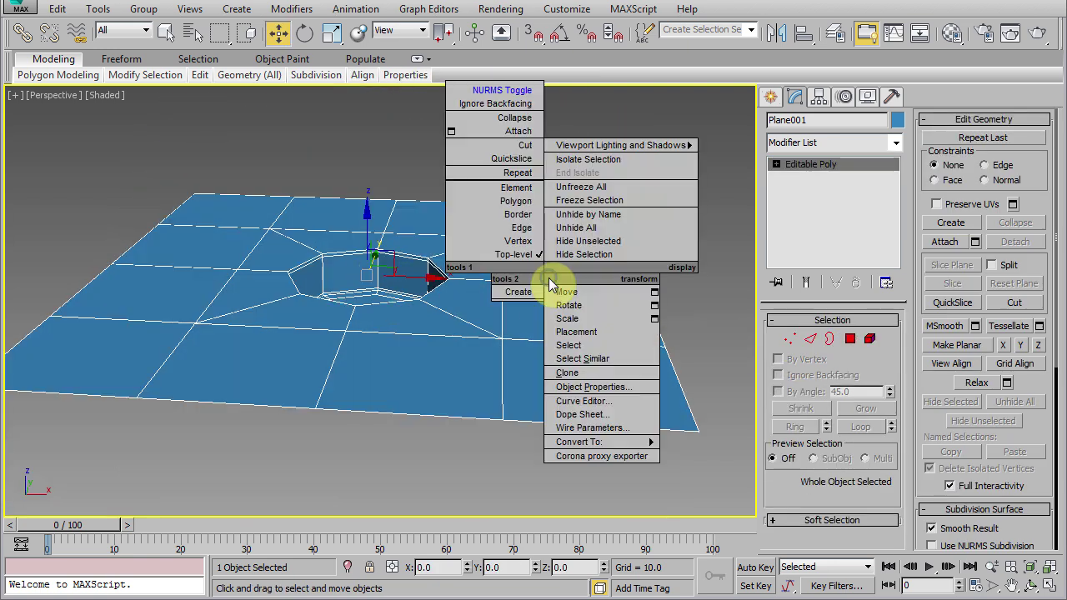
{"action": "left_click", "coordinate": [500, 90]}
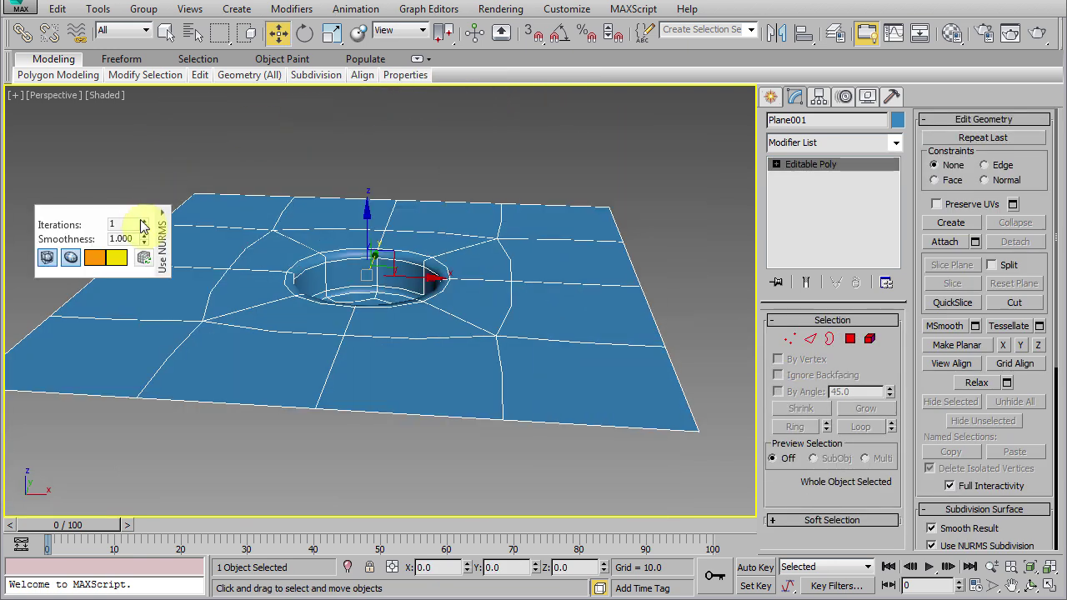
{"action": "left_click", "coordinate": [267, 166]}
{"action": "mouse_move", "coordinate": [417, 317]}
{"action": "middle_mouse_down", "text": "alt"}
{"action": "mouse_move", "coordinate": [439, 364]}
{"action": "mouse_move", "coordinate": [336, 402]}
{"action": "mouse_move", "coordinate": [303, 325]}
{"action": "mouse_move", "coordinate": [424, 324]}
{"action": "mouse_move", "coordinate": [436, 293]}
{"action": "mouse_move", "coordinate": [525, 284]}
{"action": "middle_mouse_up", "text": "alt"}
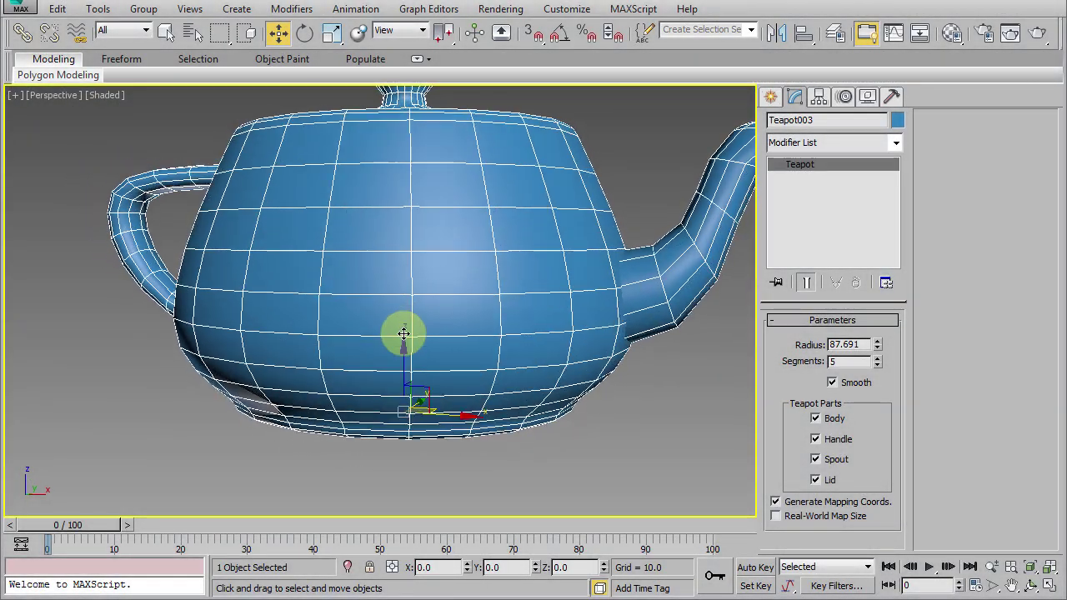
Step: Convert Teapot003 to an Editable Poly and begin selecting its front polygons
{"action": "middle_click_drag", "start_coordinate": [404, 334], "coordinate": [401, 333], "text": "alt"}
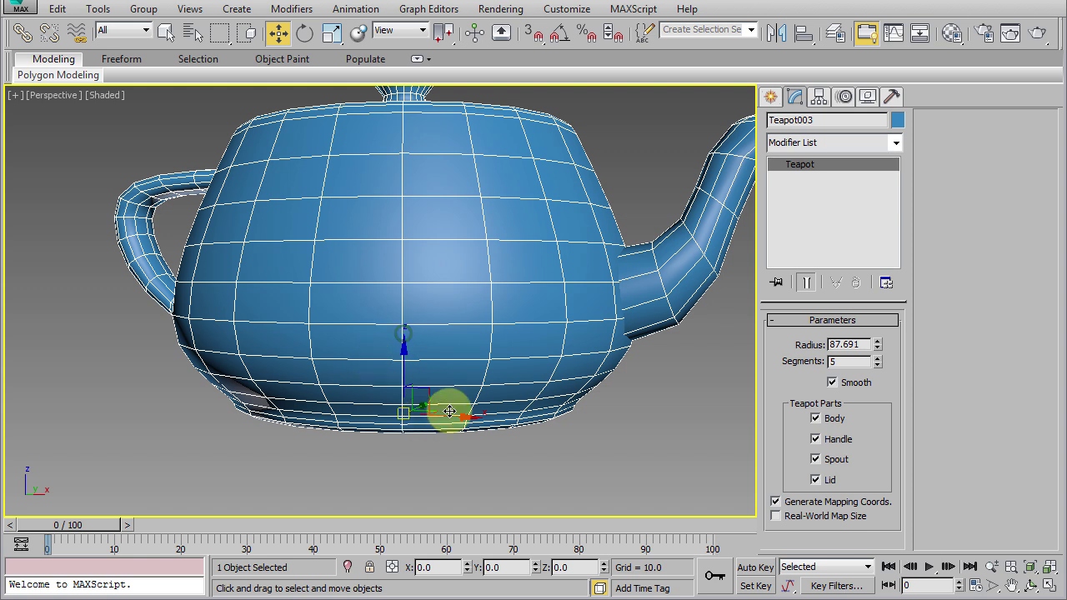
{"action": "right_click", "coordinate": [455, 360]}
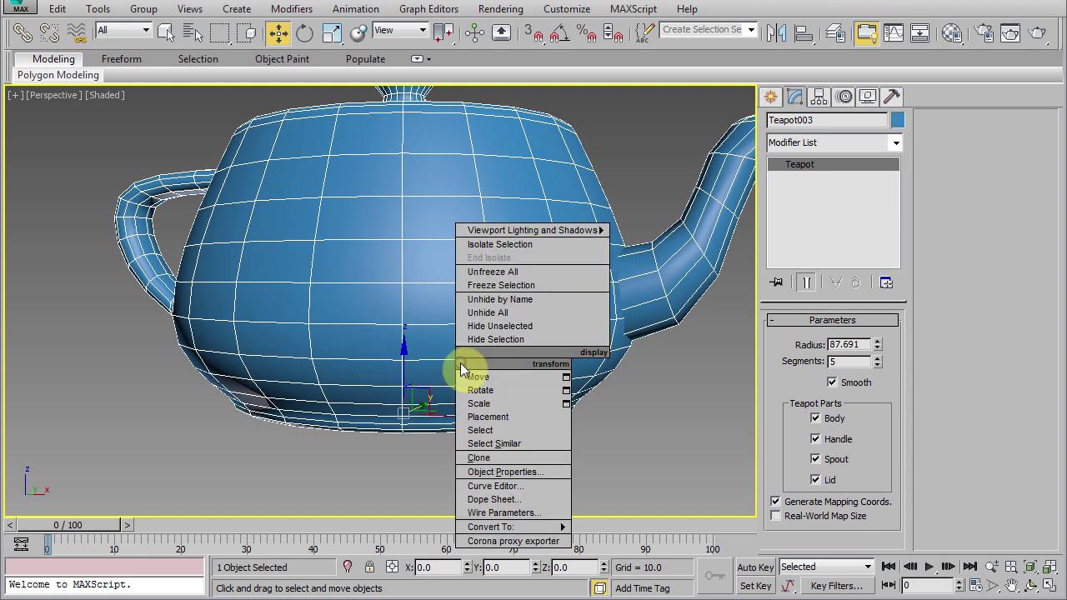
{"action": "left_click", "coordinate": [627, 540]}
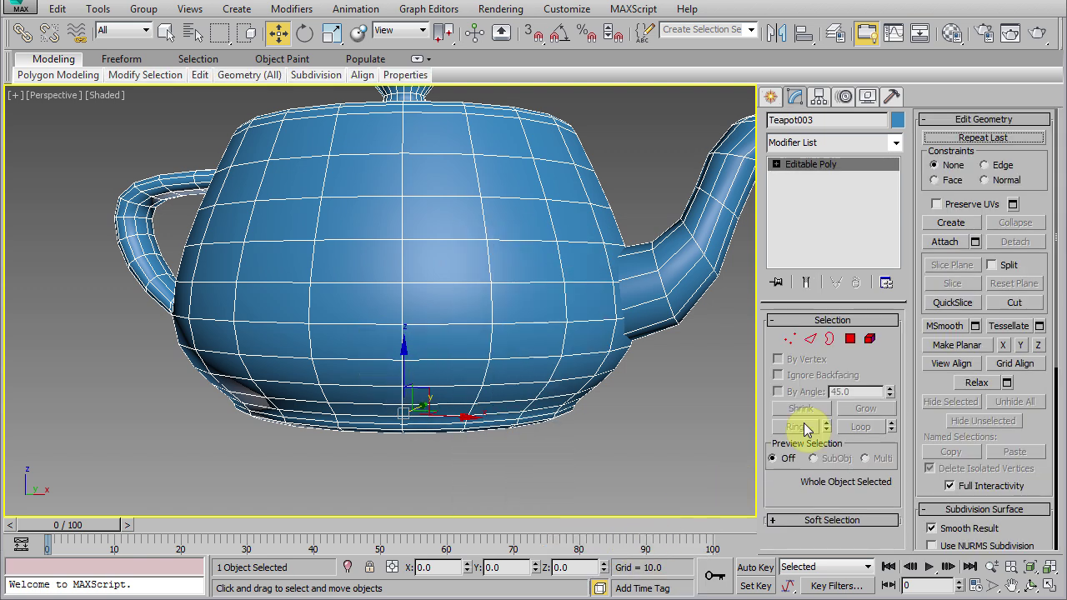
{"action": "left_click", "coordinate": [849, 336]}
{"action": "middle_click_drag", "start_coordinate": [606, 364], "coordinate": [447, 405], "text": "alt"}
Step: Select a block of six polygons on the teapot's front
{"action": "left_click", "coordinate": [409, 338]}
{"action": "left_click", "coordinate": [387, 306], "text": "ctrl"}
{"action": "left_click", "coordinate": [340, 298], "text": "ctrl"}
{"action": "left_click", "coordinate": [341, 331], "text": "ctrl"}
{"action": "left_click", "coordinate": [340, 371], "text": "ctrl"}
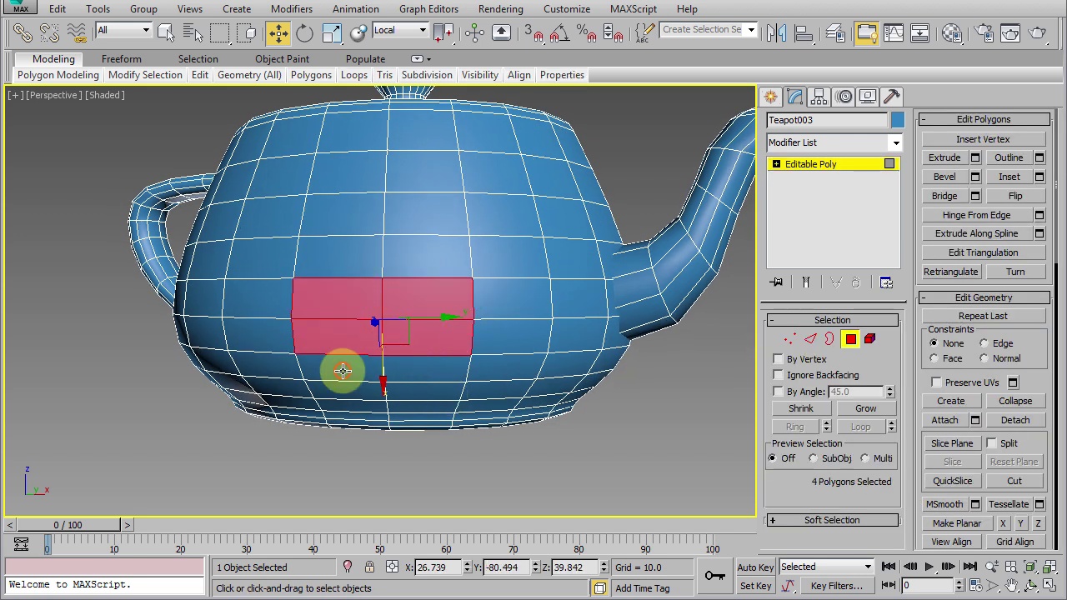
{"action": "left_click", "coordinate": [409, 371], "text": "ctrl"}
{"action": "middle_click_drag", "start_coordinate": [492, 461], "coordinate": [482, 457], "text": "alt"}
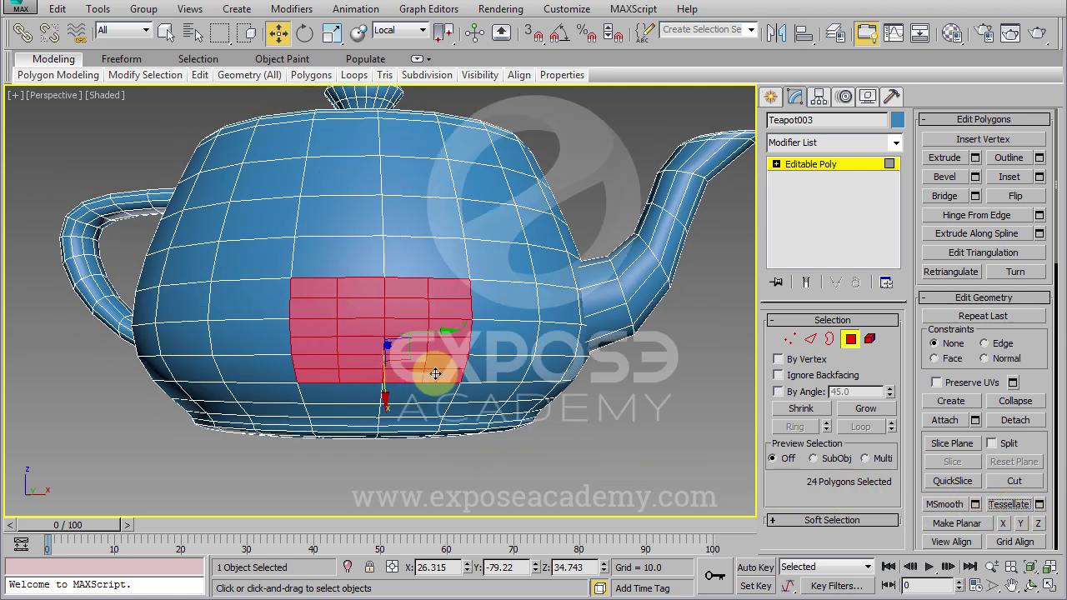
Step: Undo the tessellation and delete the six selected polygons
{"action": "key", "text": "ctrl+z"}
{"action": "key", "text": "shift+z"}
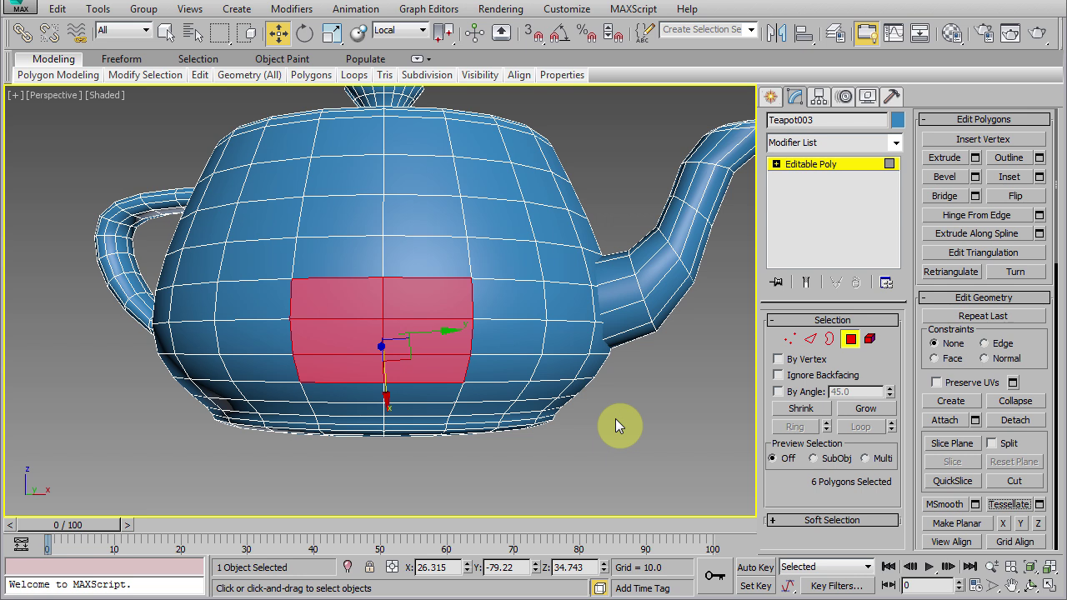
{"action": "key", "text": "Delete"}
Step: Cap the teapot's rectangular hole from its border
{"action": "left_click", "coordinate": [826, 340]}
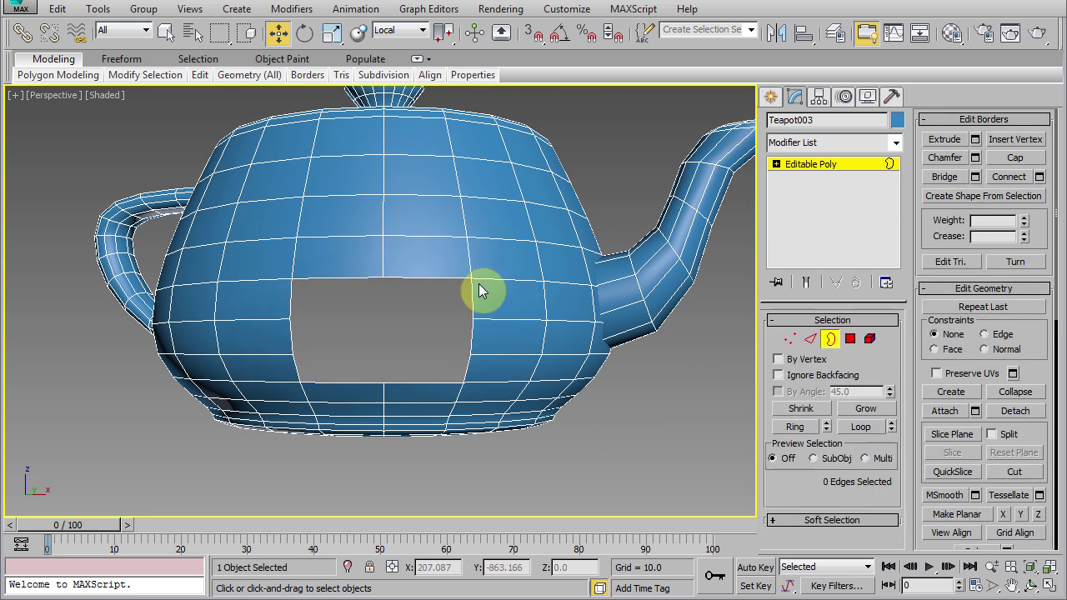
{"action": "left_click", "coordinate": [457, 276]}
{"action": "right_click", "coordinate": [456, 282]}
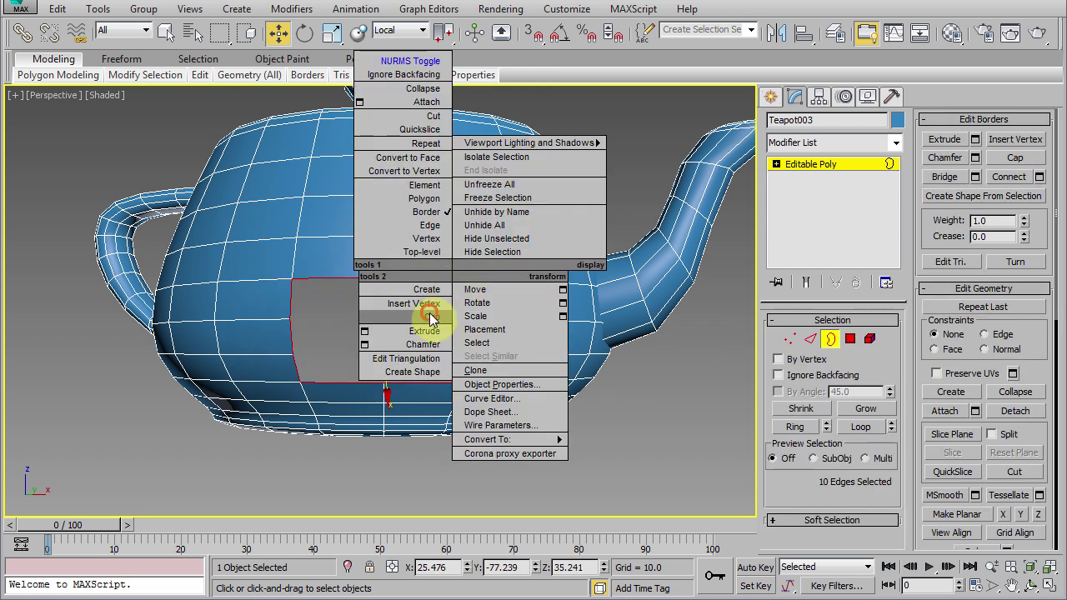
{"action": "left_click", "coordinate": [430, 306]}
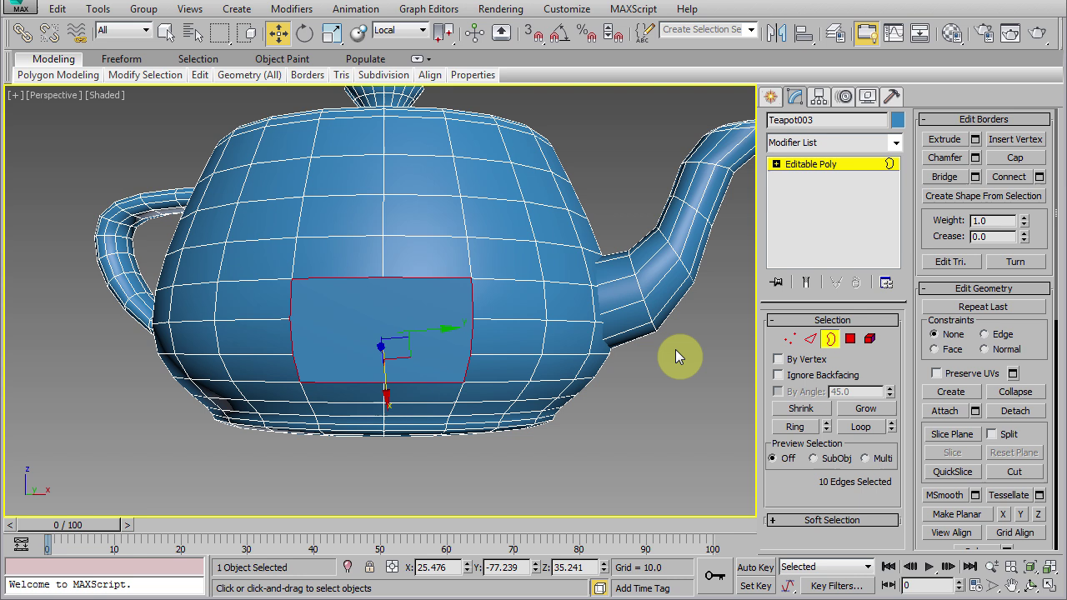
Step: Select the new cap polygon and show the Polygons ribbon tools
{"action": "left_click", "coordinate": [850, 338]}
{"action": "left_click", "coordinate": [429, 309]}
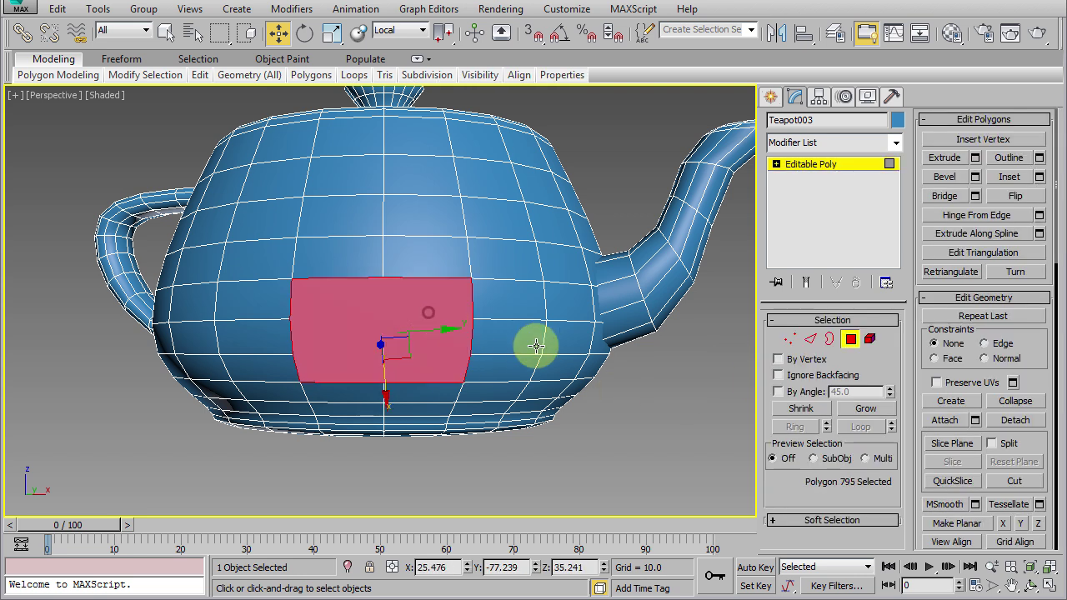
{"action": "middle_click_drag", "start_coordinate": [528, 343], "coordinate": [541, 382]}
{"action": "left_click", "coordinate": [315, 81]}
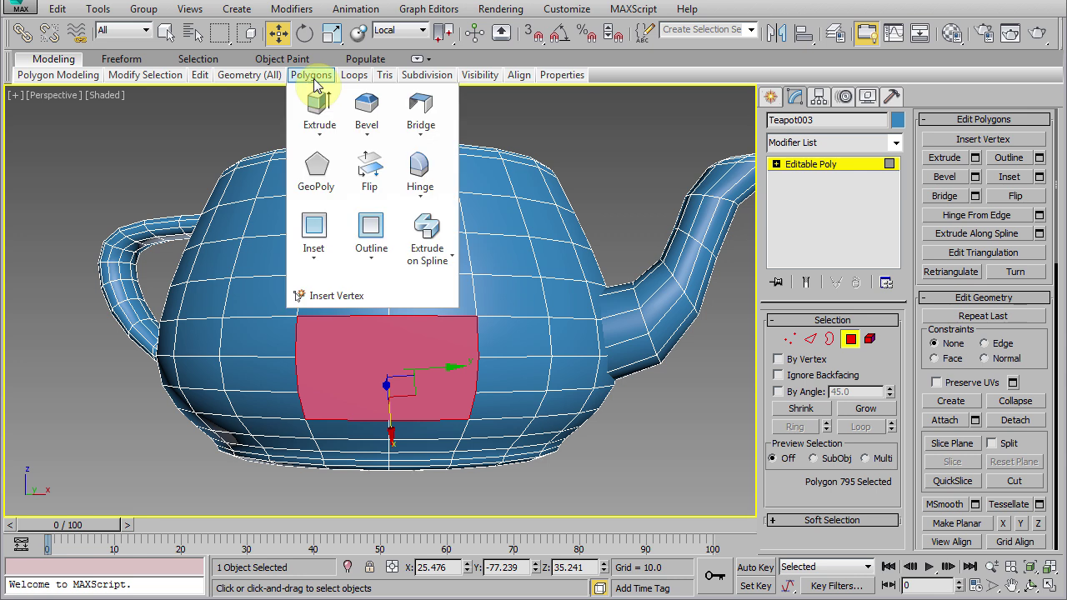
Step: Apply GeoPoly to round the cap polygon, then orbit around the teapot
{"action": "left_click", "coordinate": [315, 175]}
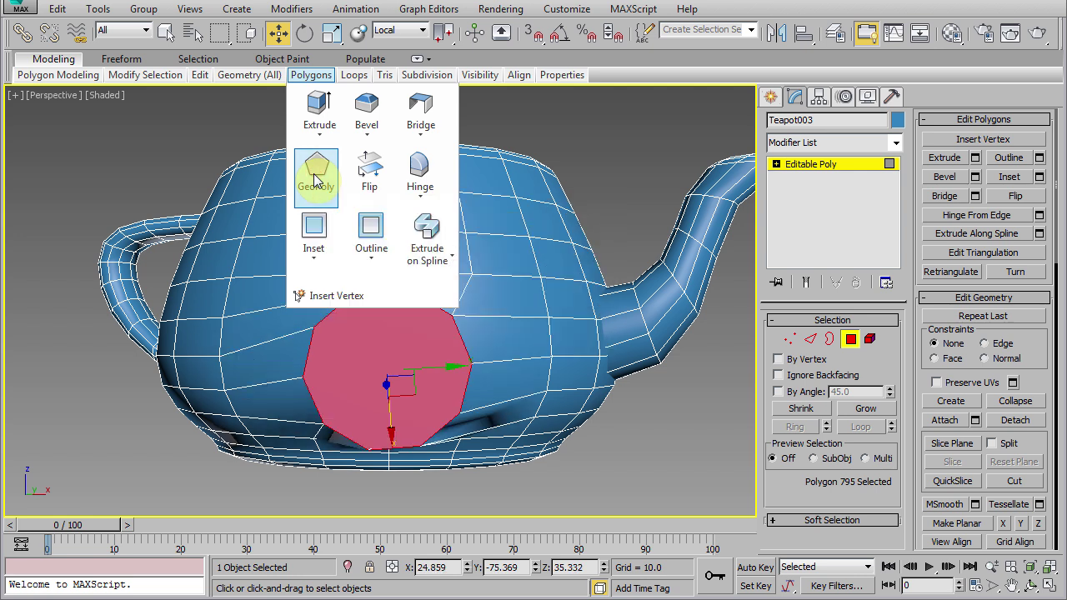
{"action": "mouse_move", "coordinate": [607, 445]}
{"action": "middle_mouse_down", "text": "alt"}
{"action": "mouse_move", "coordinate": [558, 455]}
{"action": "mouse_move", "coordinate": [626, 457]}
{"action": "middle_mouse_up", "text": "alt"}
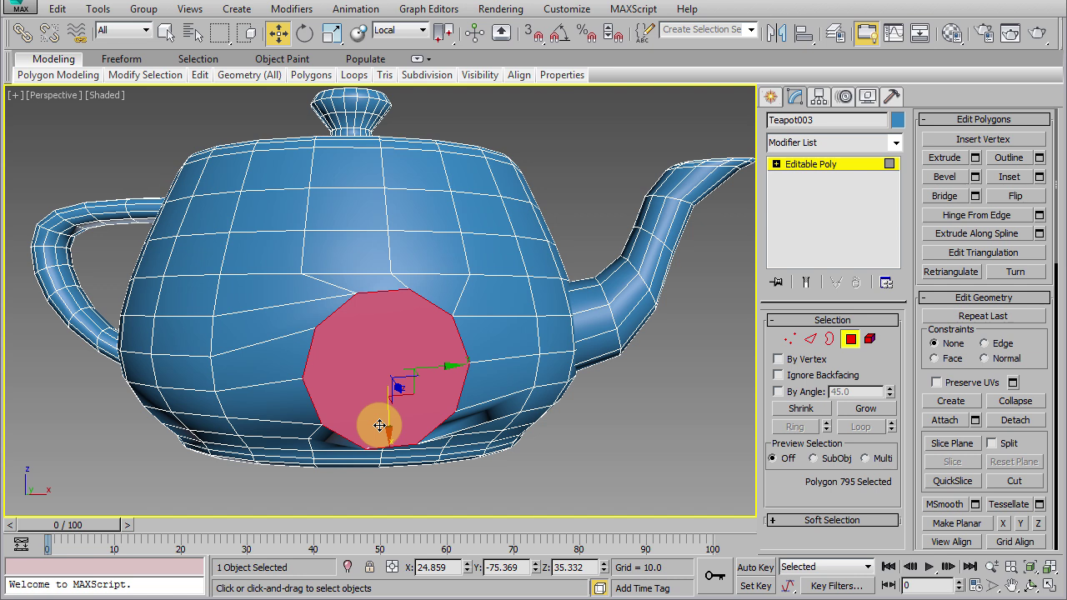
{"action": "mouse_move", "coordinate": [500, 436]}
{"action": "middle_mouse_down", "text": "alt"}
{"action": "mouse_move", "coordinate": [591, 458]}
{"action": "mouse_move", "coordinate": [536, 460]}
{"action": "middle_mouse_up", "text": "alt"}
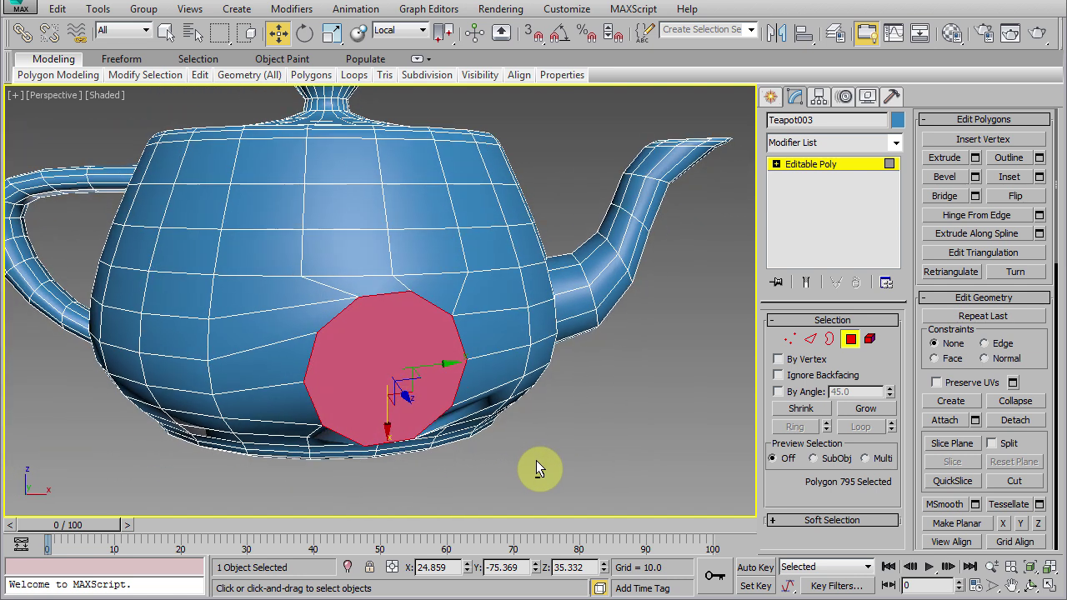
Step: Rotate the round polygon slightly, nudge it upward, and scale it to 85%
{"action": "left_click", "coordinate": [304, 33]}
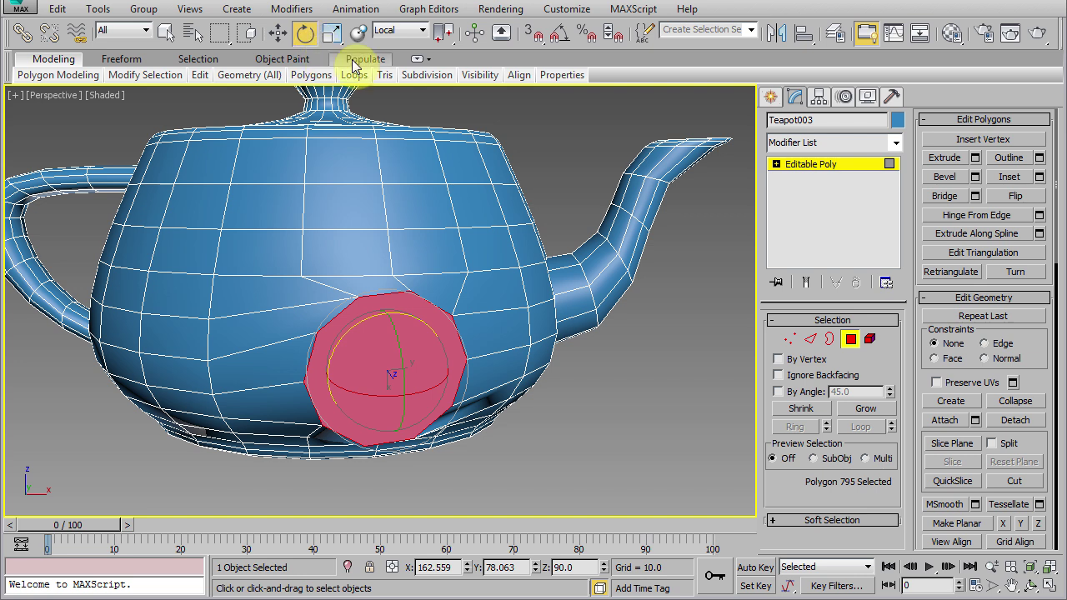
{"action": "middle_click_drag", "start_coordinate": [503, 389], "coordinate": [433, 323], "text": "alt"}
{"action": "left_click_drag", "start_coordinate": [432, 323], "coordinate": [409, 314]}
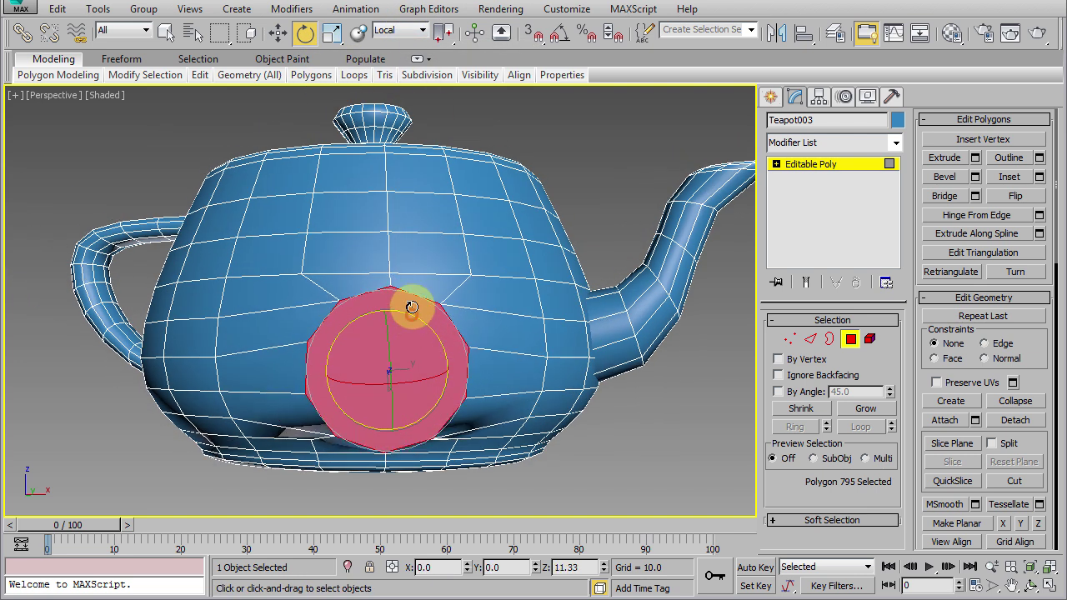
{"action": "left_click", "coordinate": [278, 33]}
{"action": "left_click_drag", "start_coordinate": [402, 419], "coordinate": [361, 431]}
{"action": "middle_click_drag", "start_coordinate": [361, 431], "coordinate": [443, 441], "text": "alt"}
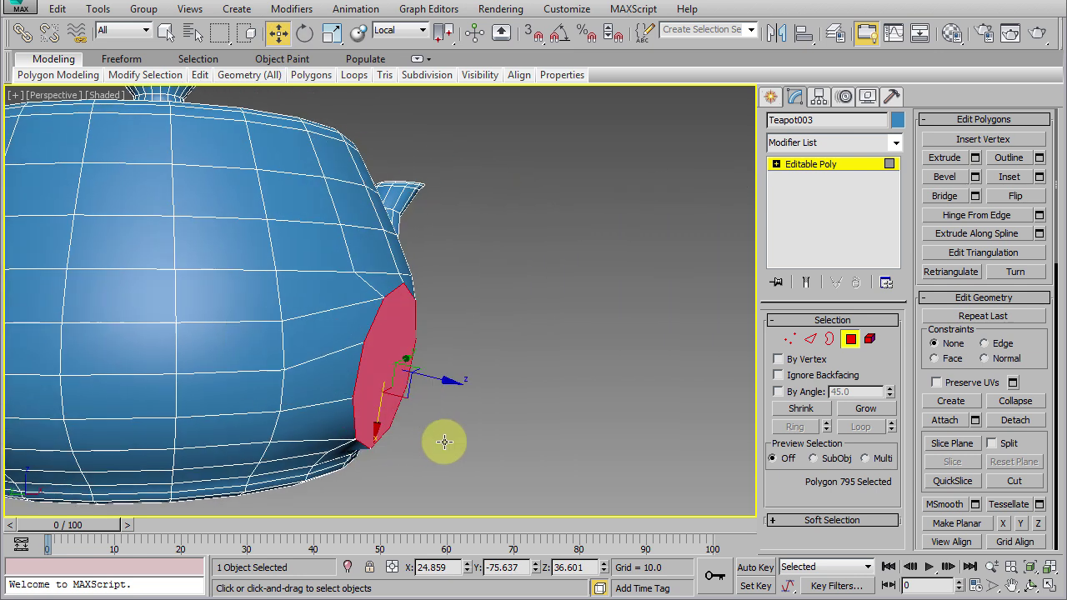
{"action": "left_click", "coordinate": [333, 35]}
{"action": "left_click_drag", "start_coordinate": [382, 360], "coordinate": [384, 363]}
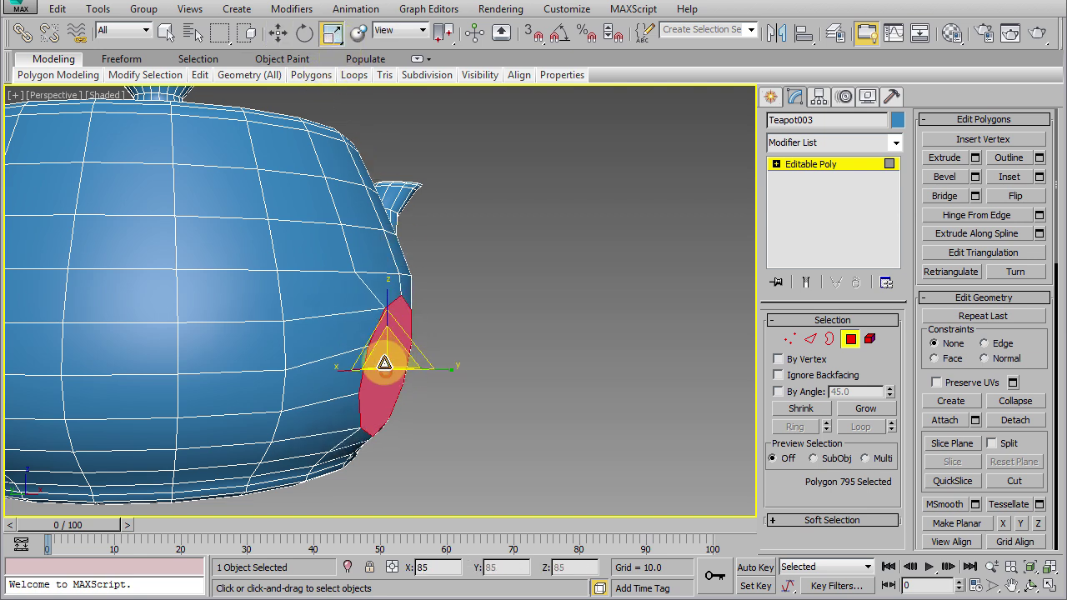
Step: Delete the round polygon to leave a clean round hole in the teapot
{"action": "left_click", "coordinate": [278, 33]}
{"action": "mouse_move", "coordinate": [367, 417]}
{"action": "middle_mouse_down", "text": "alt"}
{"action": "mouse_move", "coordinate": [437, 405]}
{"action": "mouse_move", "coordinate": [436, 376]}
{"action": "mouse_move", "coordinate": [547, 431]}
{"action": "mouse_move", "coordinate": [429, 424]}
{"action": "mouse_move", "coordinate": [412, 436]}
{"action": "mouse_move", "coordinate": [425, 419]}
{"action": "middle_mouse_up", "text": "alt"}
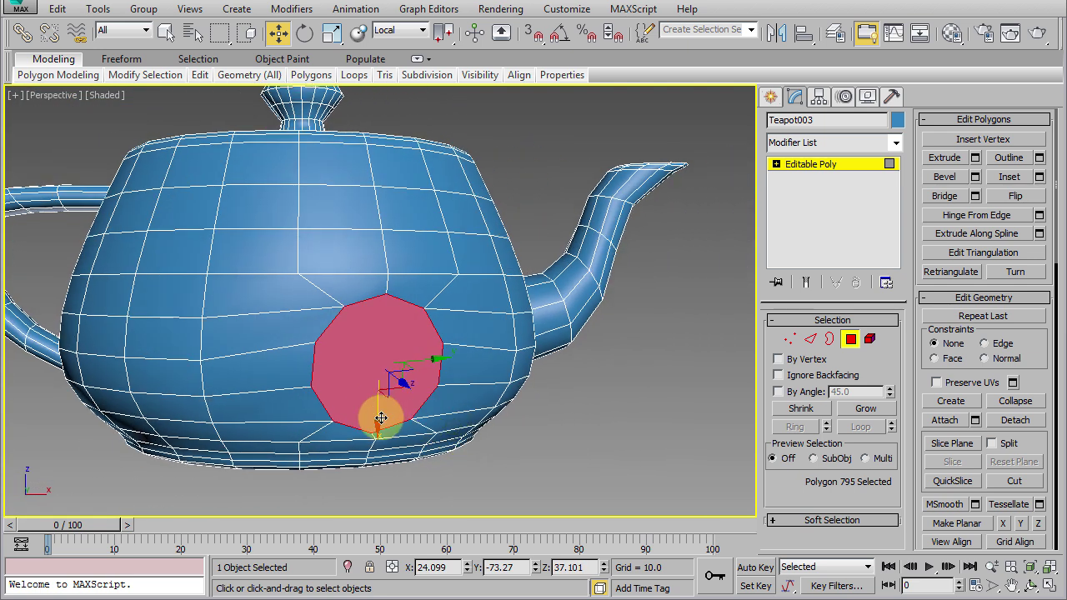
{"action": "mouse_move", "coordinate": [495, 439]}
{"action": "middle_mouse_down", "text": "alt"}
{"action": "mouse_move", "coordinate": [418, 452]}
{"action": "mouse_move", "coordinate": [488, 453]}
{"action": "middle_mouse_up", "text": "alt"}
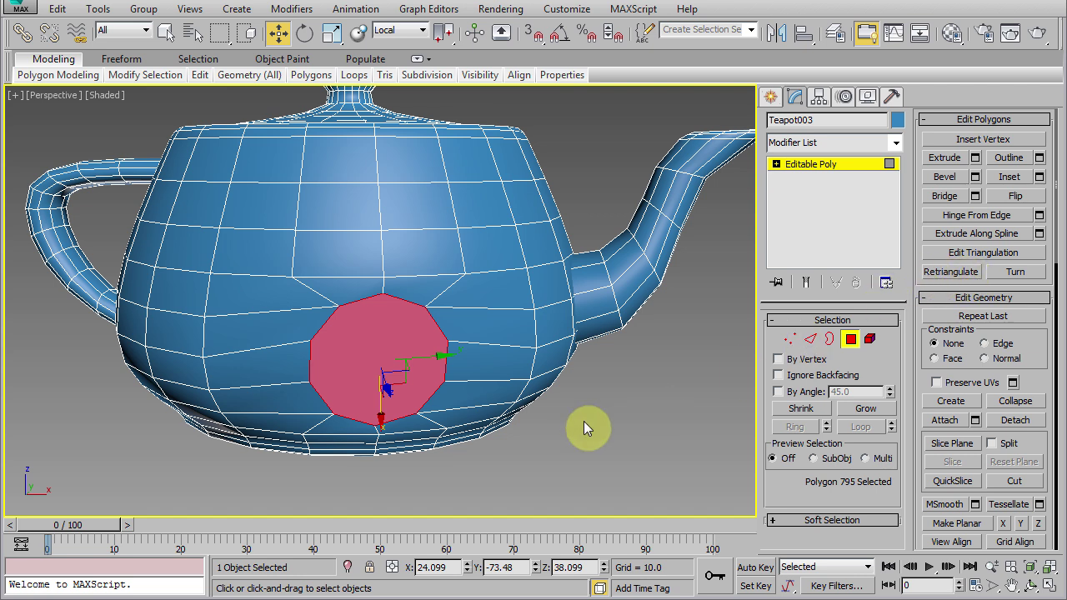
{"action": "mouse_move", "coordinate": [528, 444]}
{"action": "middle_mouse_down", "text": "alt"}
{"action": "mouse_move", "coordinate": [636, 433]}
{"action": "mouse_move", "coordinate": [559, 432]}
{"action": "middle_mouse_up", "text": "alt"}
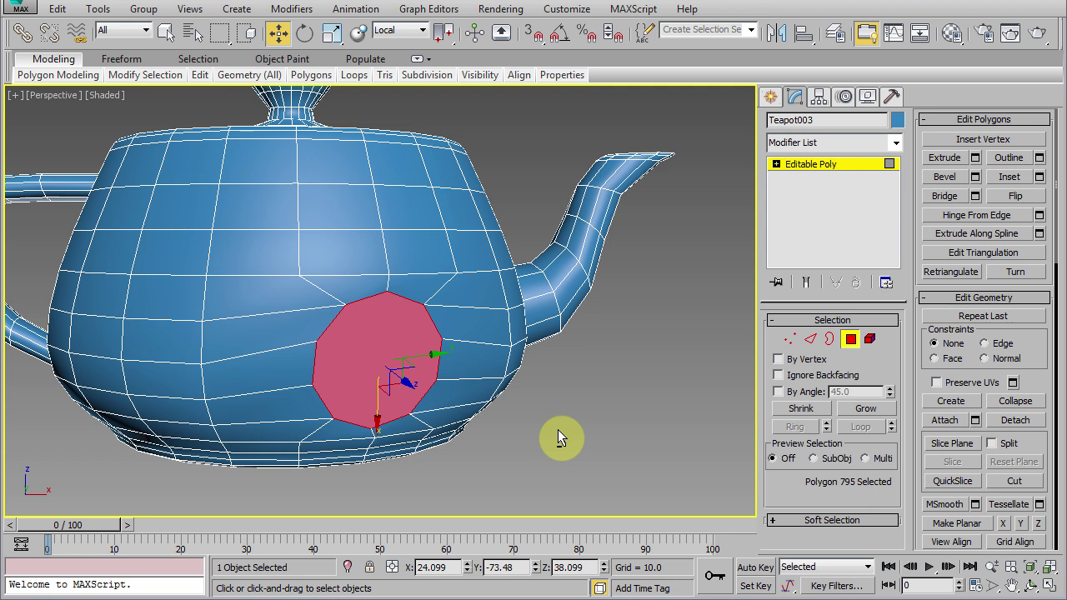
{"action": "key", "text": "Delete"}
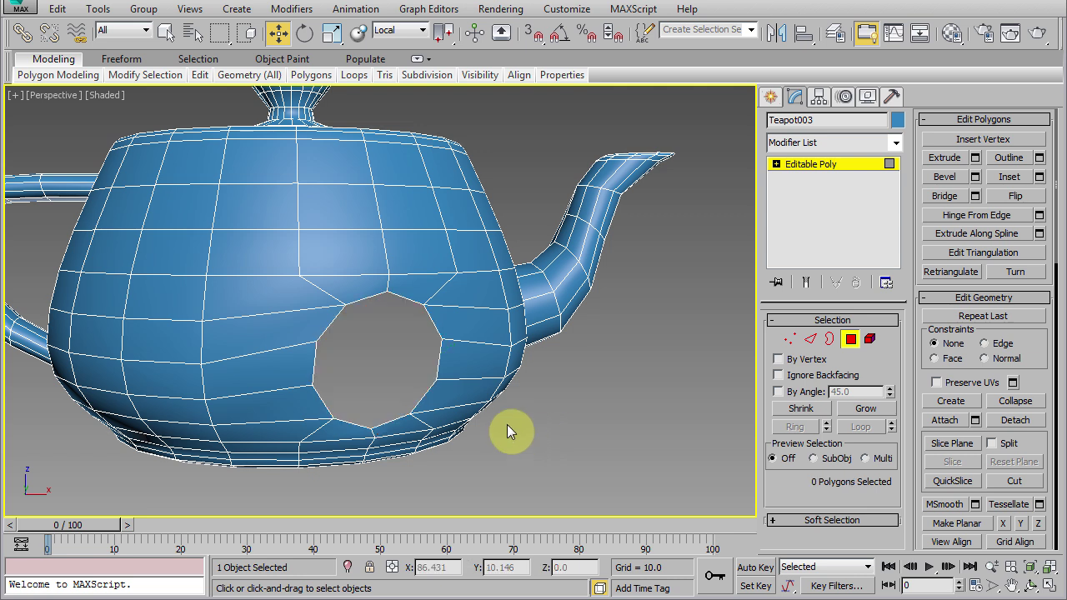
{"action": "mouse_move", "coordinate": [495, 431]}
{"action": "middle_mouse_down", "text": "alt"}
{"action": "mouse_move", "coordinate": [538, 436]}
{"action": "mouse_move", "coordinate": [500, 431]}
{"action": "middle_mouse_up", "text": "alt"}
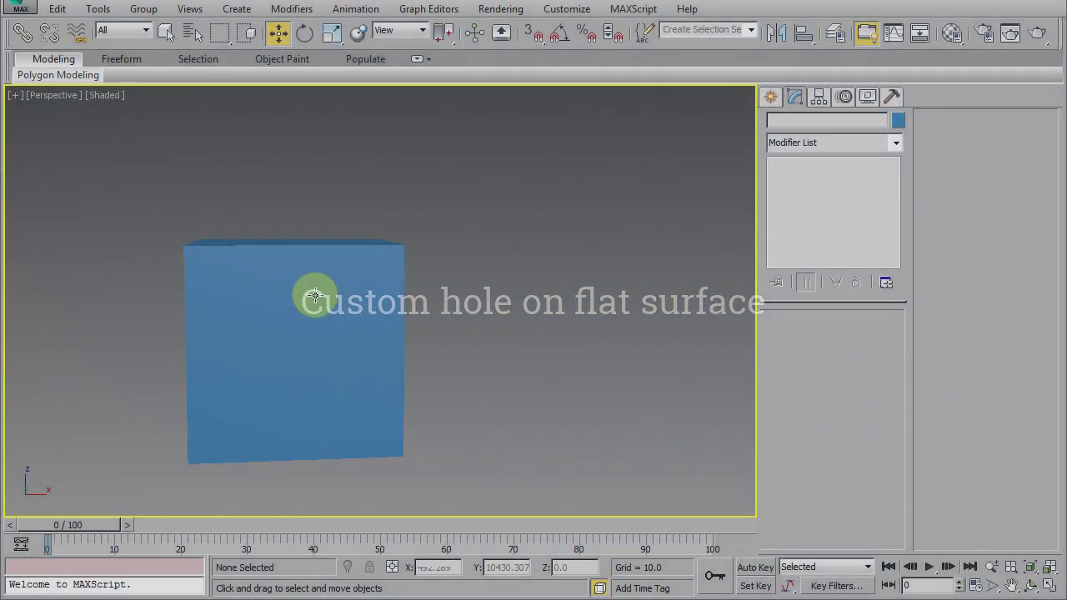
Step: Select the editable-poly cube Box001 and orbit to a three-quarter view
{"action": "left_click", "coordinate": [309, 338]}
{"action": "middle_click_drag", "start_coordinate": [317, 394], "coordinate": [376, 400], "text": "alt"}
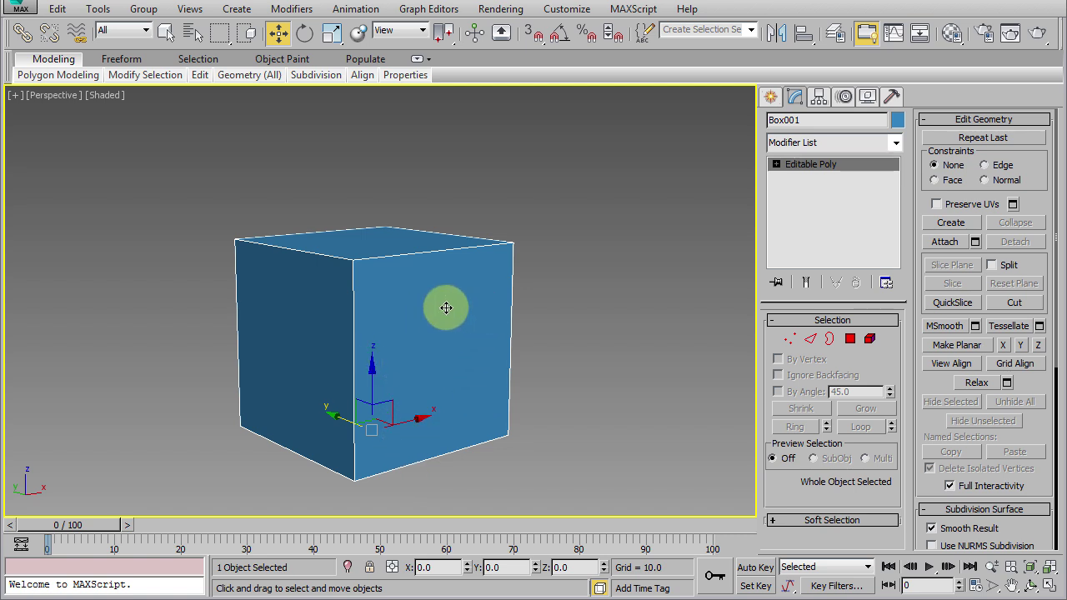
Step: Briefly select and clear the cube's front face in Polygon mode
{"action": "left_click", "coordinate": [850, 338]}
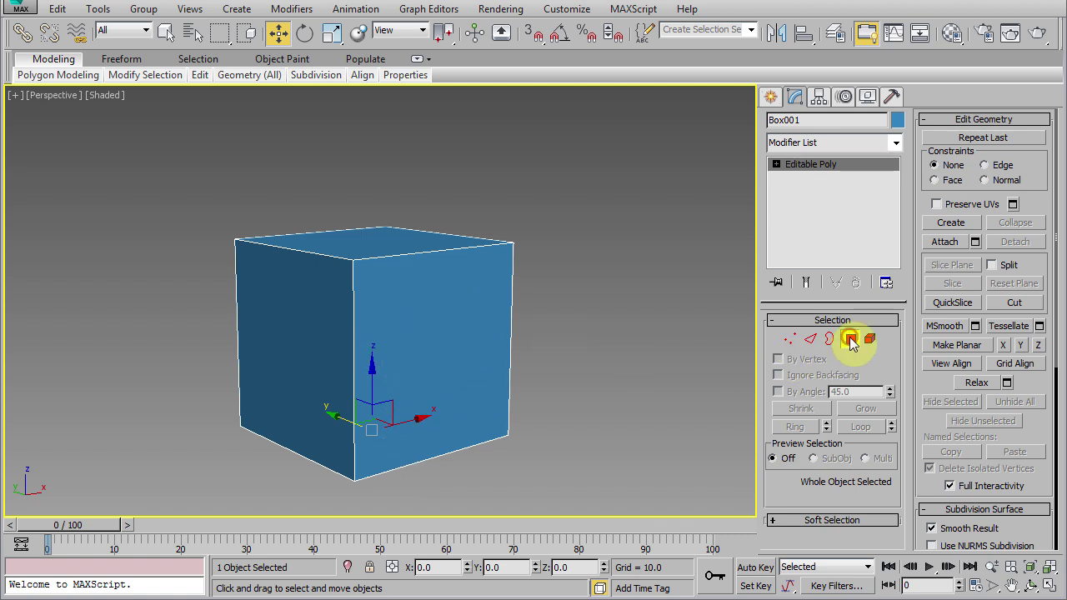
{"action": "left_click", "coordinate": [439, 369]}
{"action": "left_click", "coordinate": [439, 368], "text": "alt"}
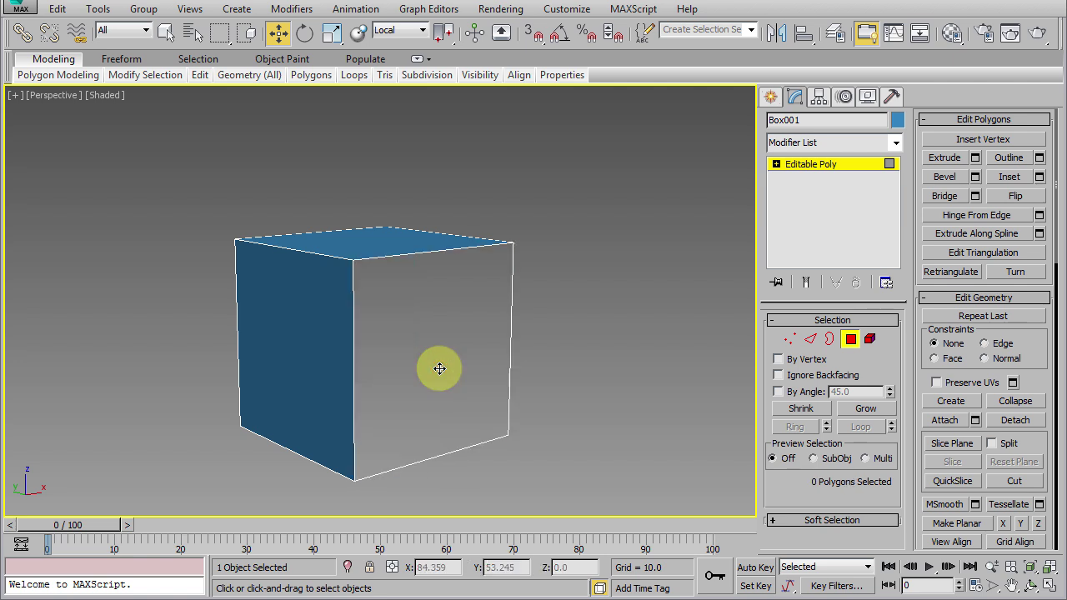
{"action": "left_click", "coordinate": [850, 338]}
{"action": "mouse_move", "coordinate": [550, 400]}
{"action": "middle_mouse_down", "text": "alt"}
{"action": "mouse_move", "coordinate": [460, 411]}
{"action": "mouse_move", "coordinate": [544, 407]}
{"action": "middle_mouse_up", "text": "alt"}
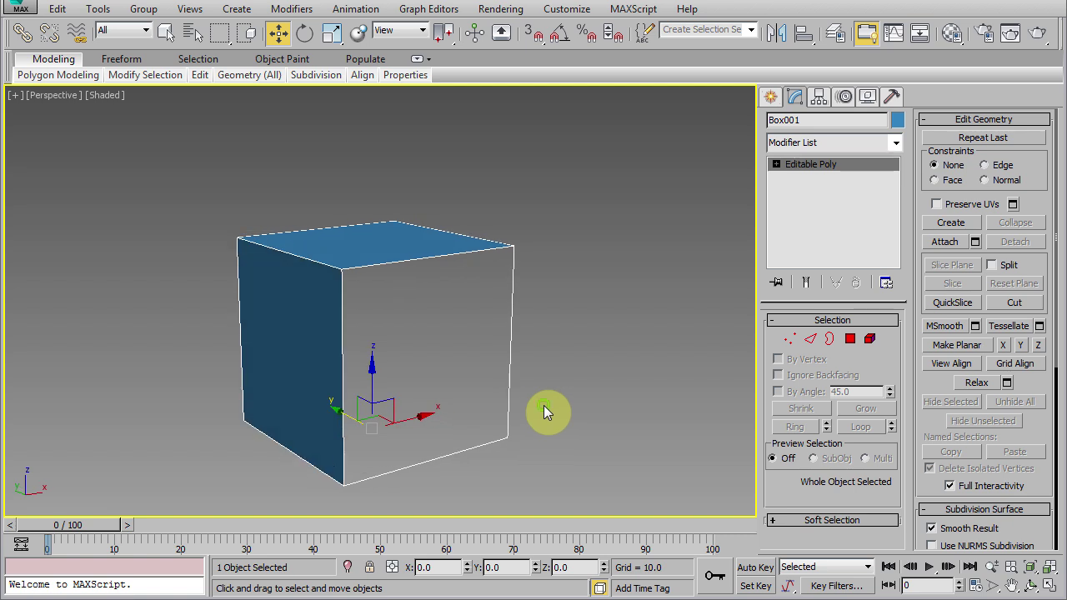
Step: Create linear shape Shape002 from the front face's border and select it
{"action": "left_click", "coordinate": [830, 340]}
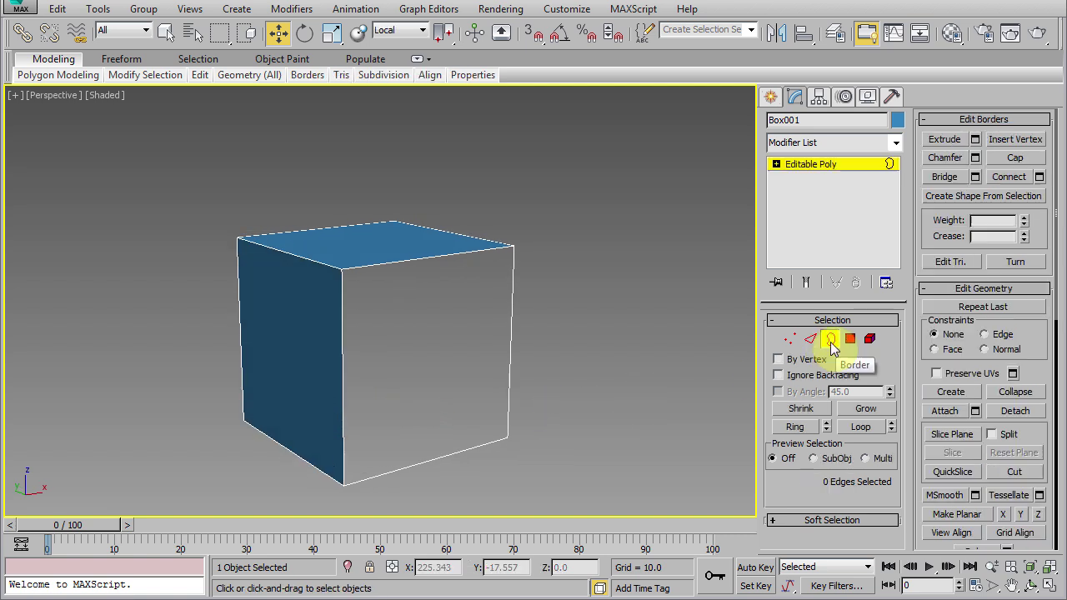
{"action": "left_click", "coordinate": [514, 301]}
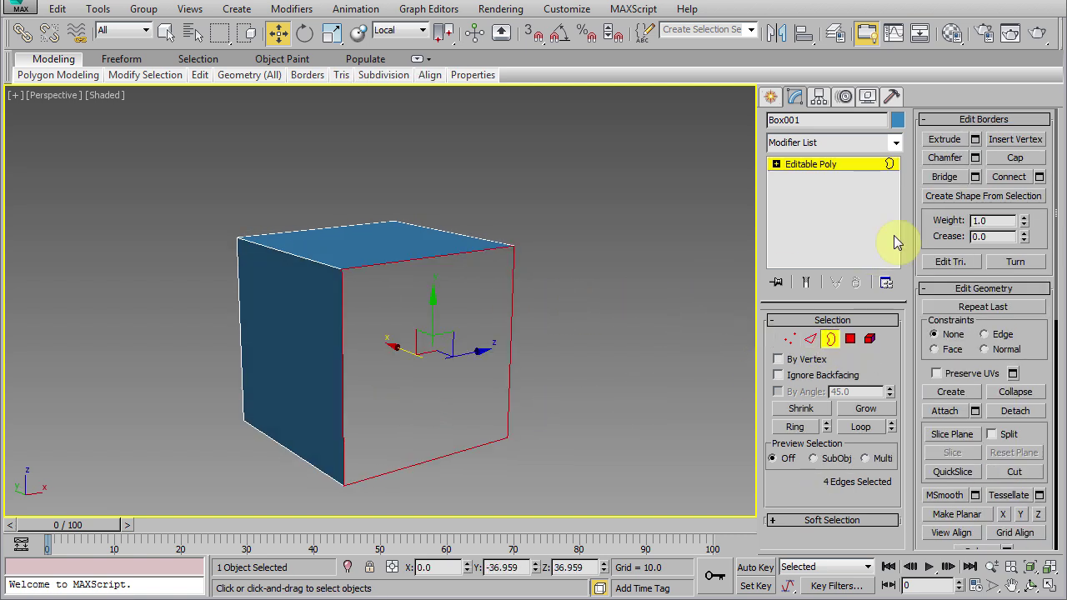
{"action": "left_click", "coordinate": [961, 198]}
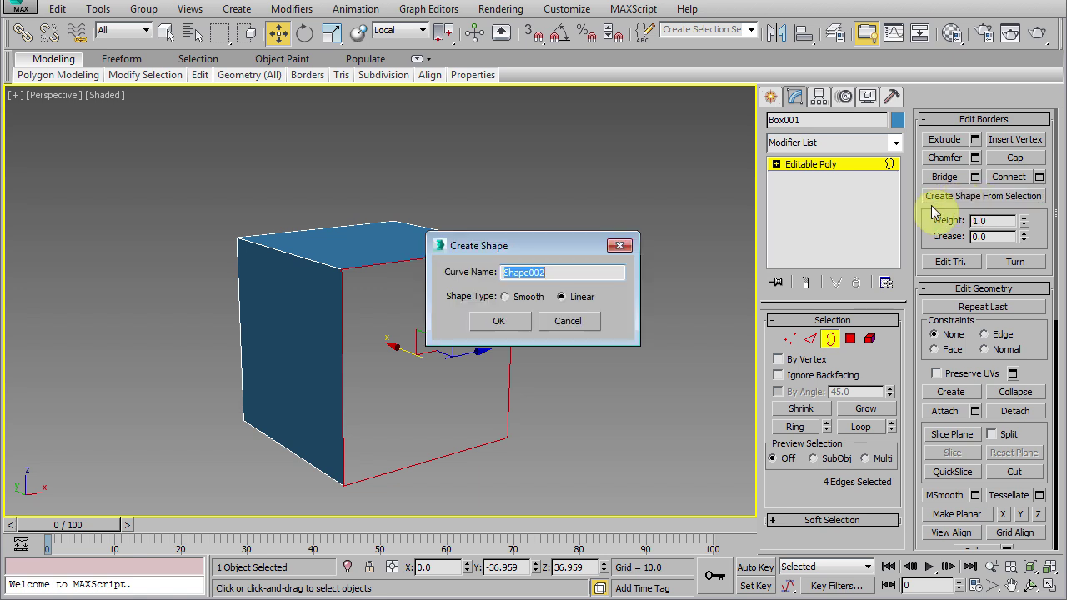
{"action": "left_click", "coordinate": [502, 323]}
{"action": "left_click", "coordinate": [830, 338]}
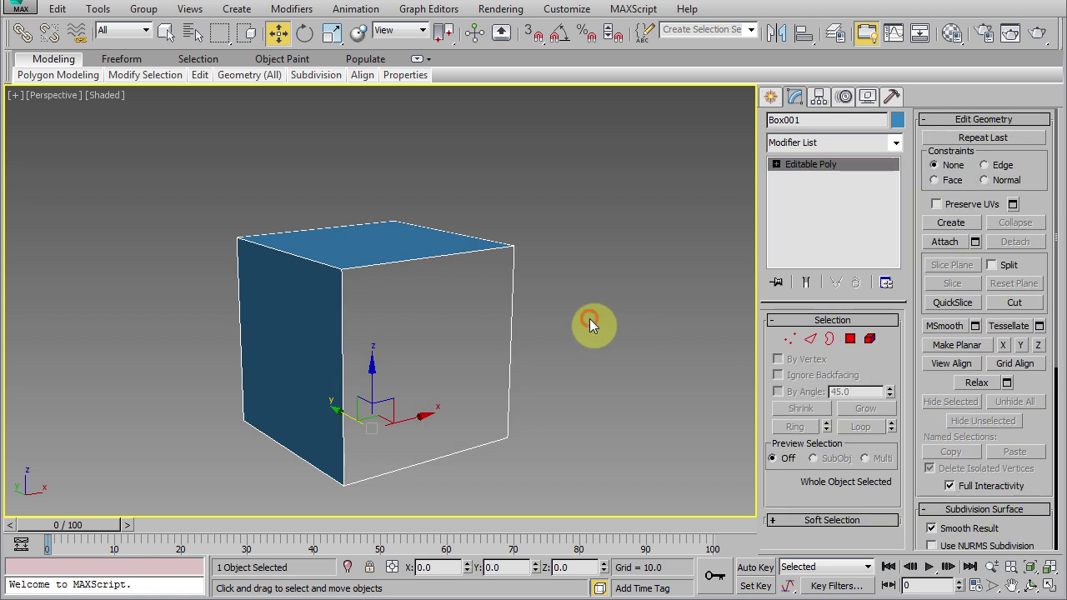
{"action": "left_click", "coordinate": [508, 320]}
{"action": "mouse_move", "coordinate": [553, 400]}
{"action": "middle_mouse_down", "text": "alt"}
{"action": "mouse_move", "coordinate": [409, 400]}
{"action": "mouse_move", "coordinate": [543, 402]}
{"action": "middle_mouse_up", "text": "alt"}
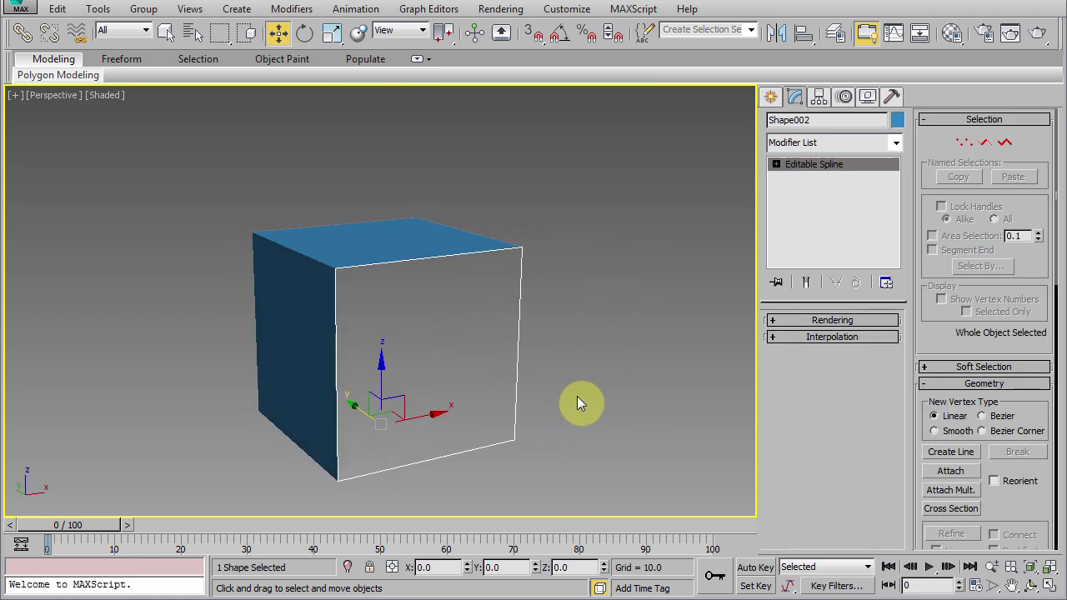
Step: In a maximized Front view, draw star spline Star001 inside the square outline
{"action": "left_click", "coordinate": [576, 403]}
{"action": "key", "text": "alt+w"}
{"action": "left_click", "coordinate": [603, 241]}
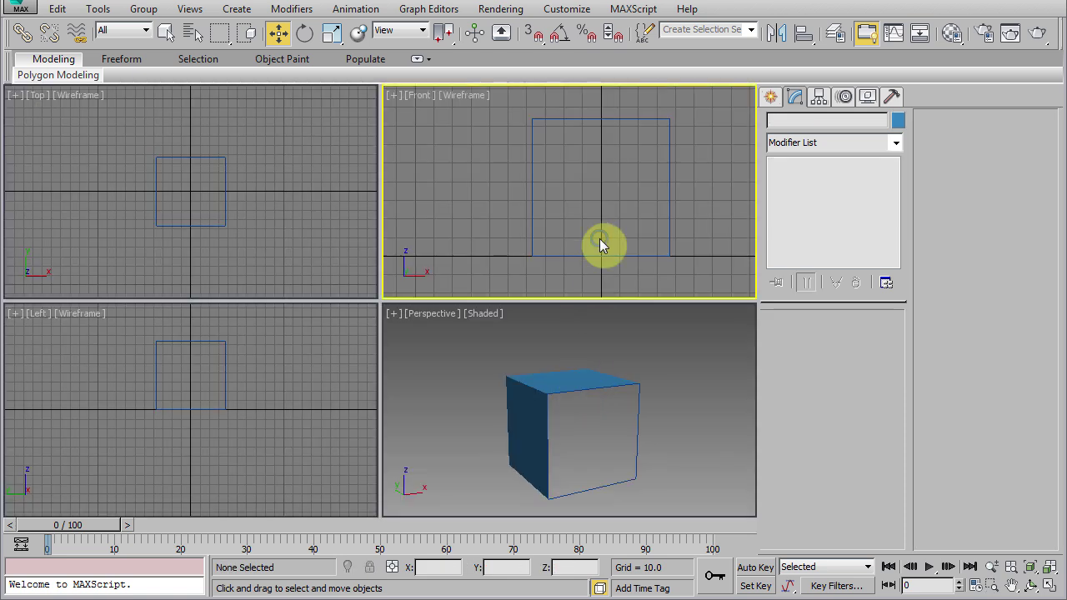
{"action": "key", "text": "alt+w"}
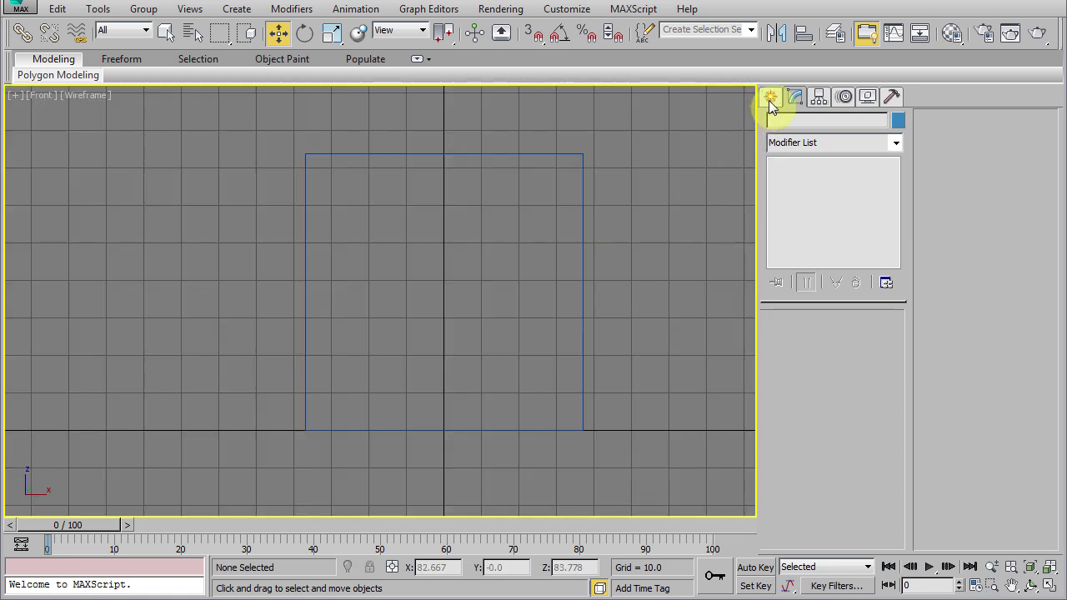
{"action": "left_click", "coordinate": [770, 97]}
{"action": "left_click", "coordinate": [798, 125]}
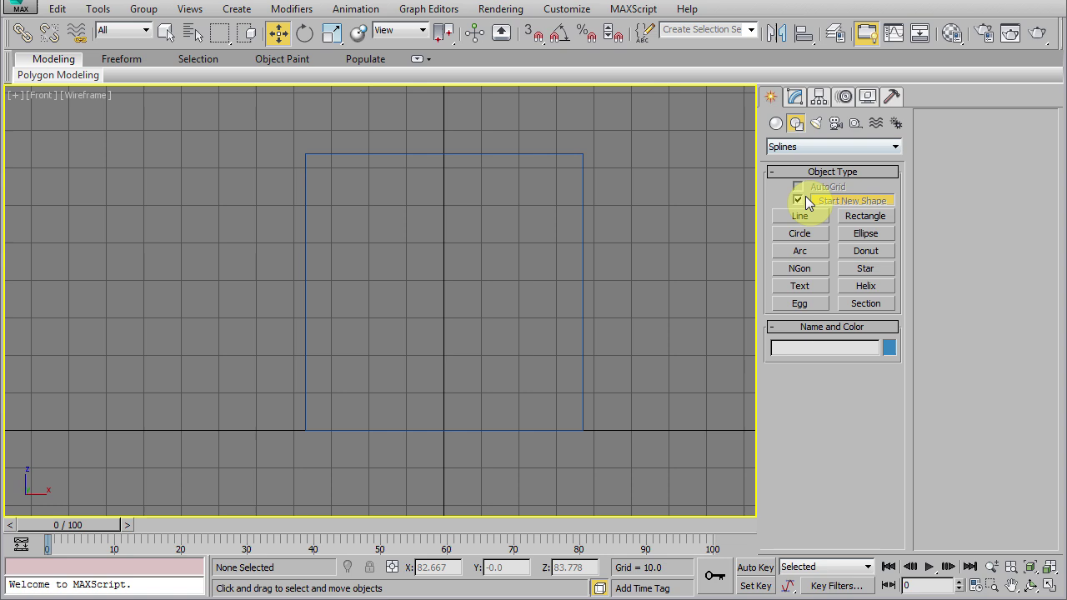
{"action": "left_click", "coordinate": [865, 268]}
{"action": "left_click_drag", "start_coordinate": [439, 293], "coordinate": [508, 388]}
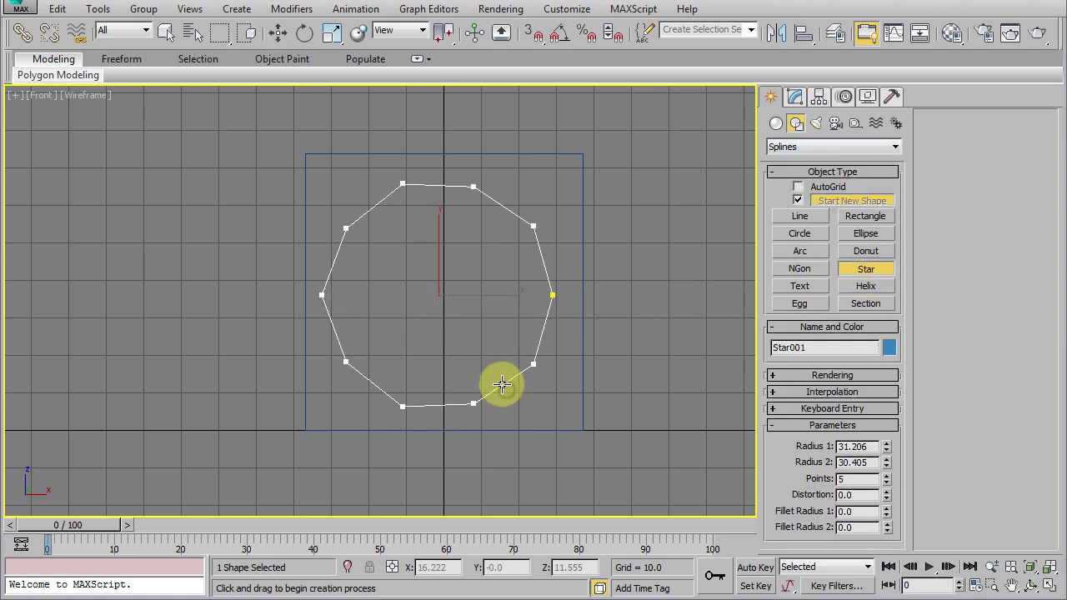
{"action": "left_click", "coordinate": [467, 349]}
{"action": "right_click", "coordinate": [650, 296]}
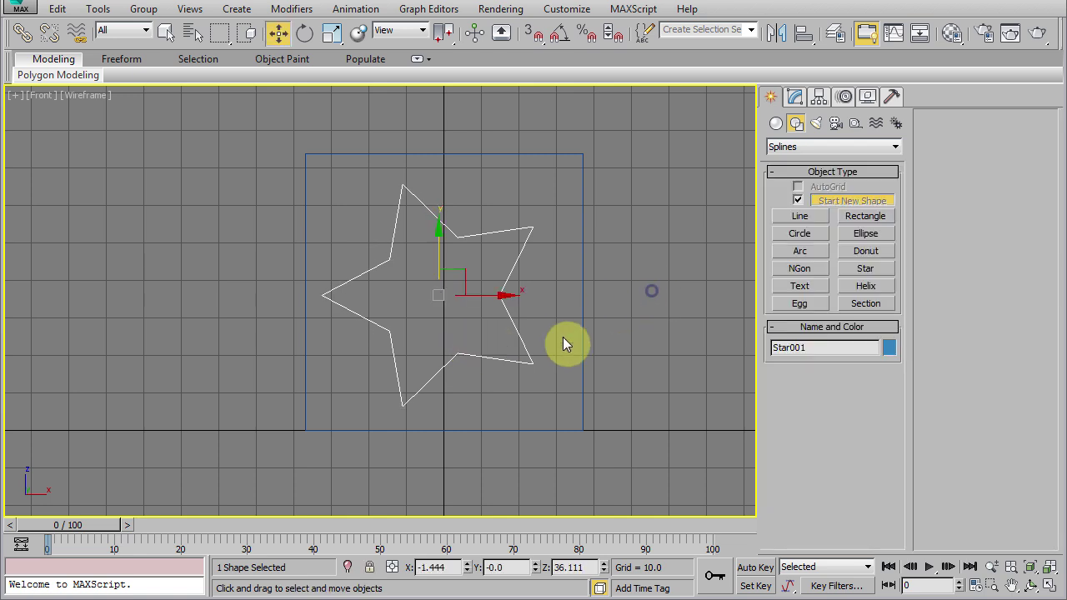
Step: Return to a maximized Perspective view facing the cube's front
{"action": "key", "text": "alt+w"}
{"action": "left_click", "coordinate": [546, 422]}
{"action": "key", "text": "alt+w"}
{"action": "mouse_move", "coordinate": [530, 405]}
{"action": "middle_mouse_down", "text": "alt"}
{"action": "mouse_move", "coordinate": [440, 405]}
{"action": "mouse_move", "coordinate": [531, 411]}
{"action": "middle_mouse_up", "text": "alt"}
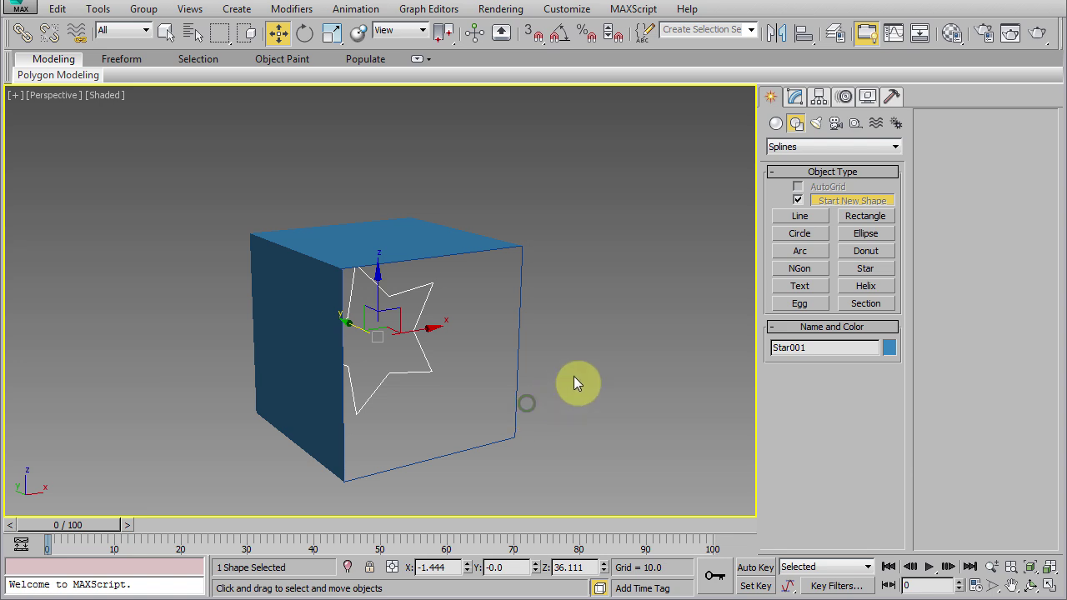
{"action": "middle_click_drag", "start_coordinate": [574, 376], "coordinate": [546, 344]}
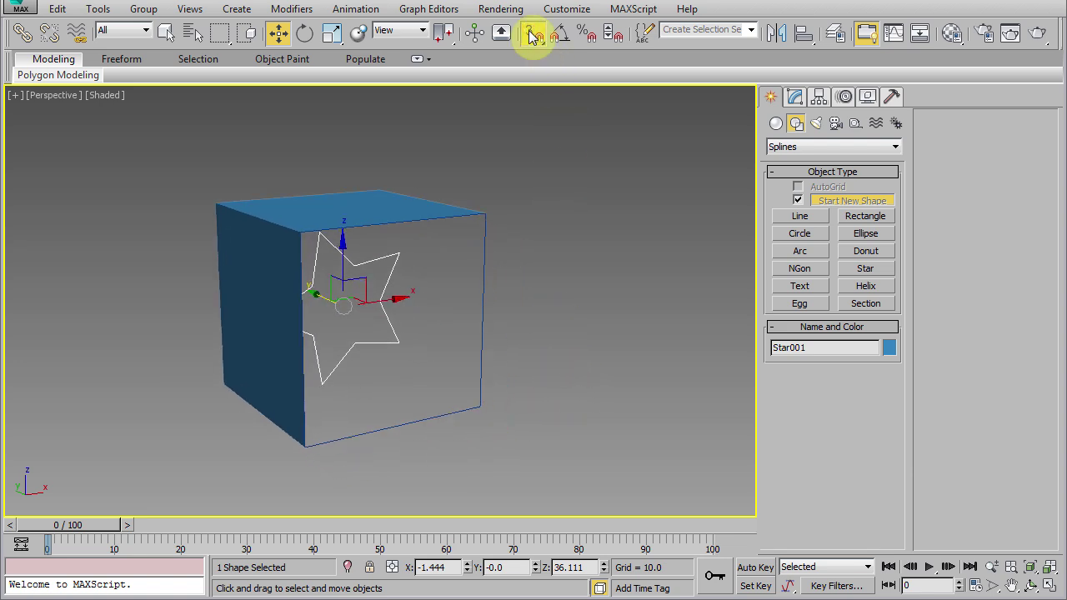
Step: Turn on Vertex snap and snap the star onto the front face's plane
{"action": "right_click", "coordinate": [533, 36]}
{"action": "left_click", "coordinate": [434, 295]}
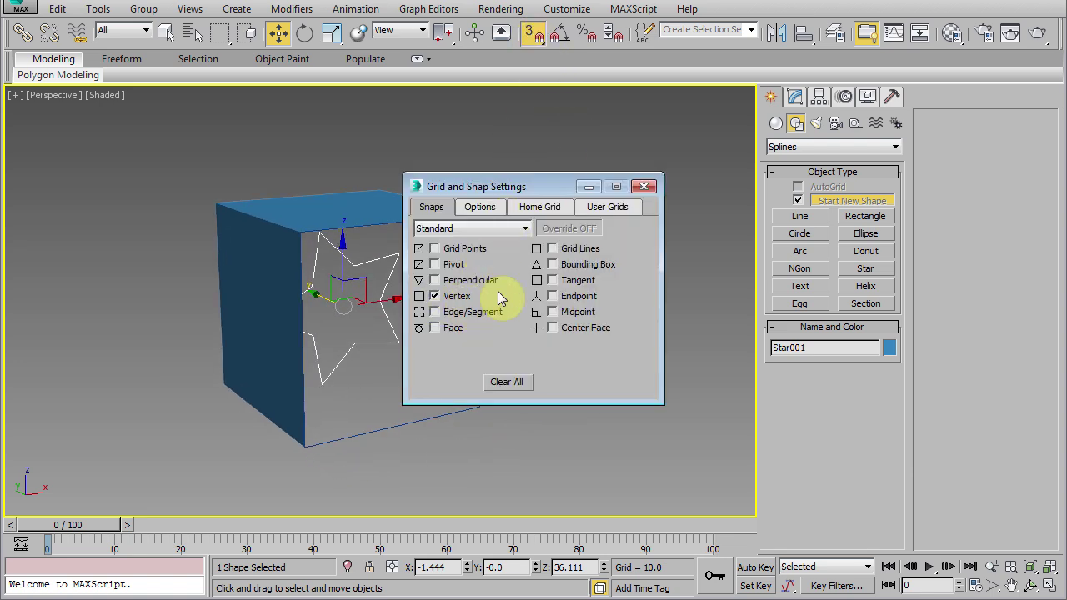
{"action": "left_click", "coordinate": [644, 186]}
{"action": "left_click_drag", "start_coordinate": [396, 343], "coordinate": [472, 402]}
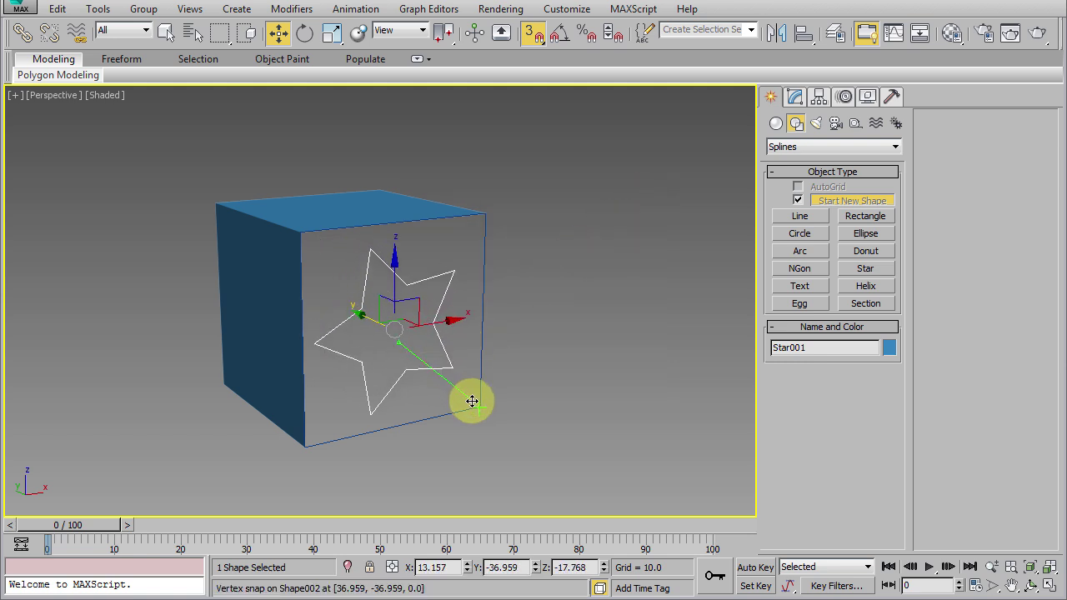
{"action": "middle_click_drag", "start_coordinate": [587, 352], "coordinate": [596, 355], "text": "alt"}
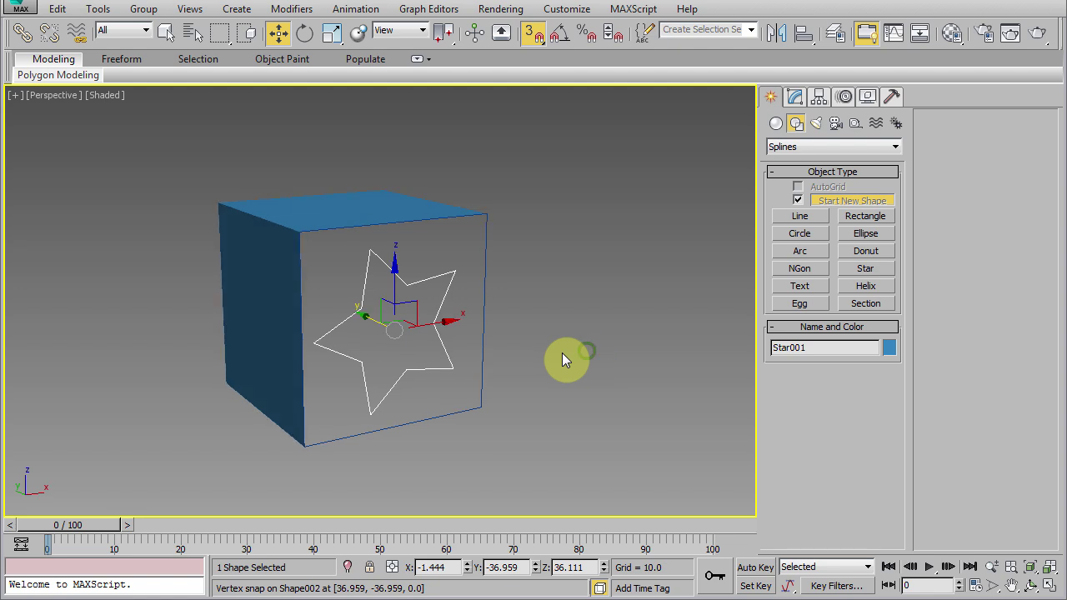
Step: Convert the star to Editable Spline, attach Shape002, then convert to Editable Poly
{"action": "right_click", "coordinate": [607, 300]}
{"action": "left_click", "coordinate": [750, 464]}
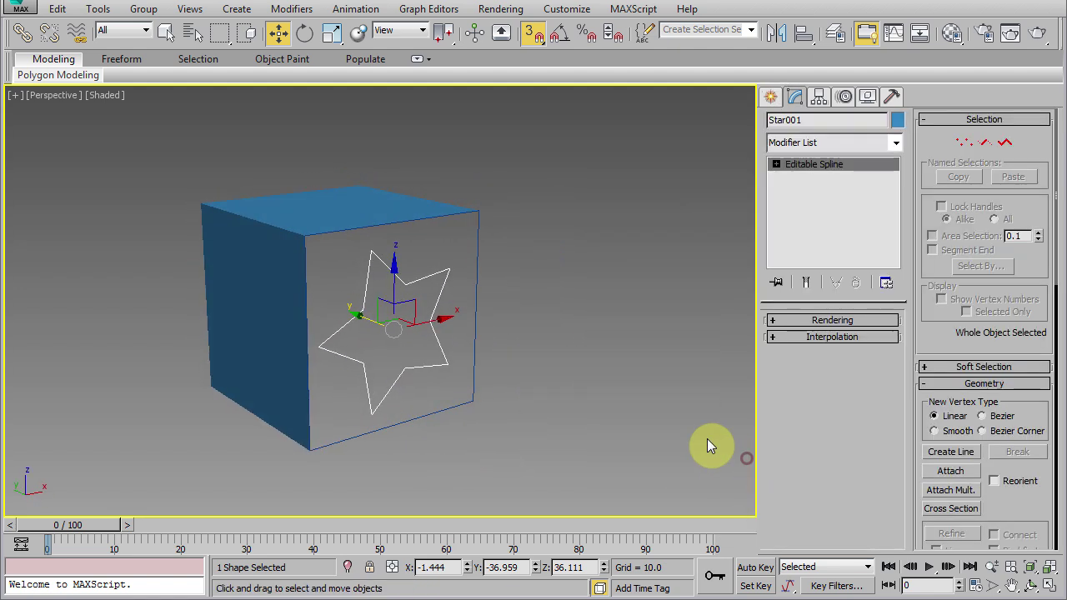
{"action": "right_click", "coordinate": [597, 339]}
{"action": "left_click", "coordinate": [569, 367]}
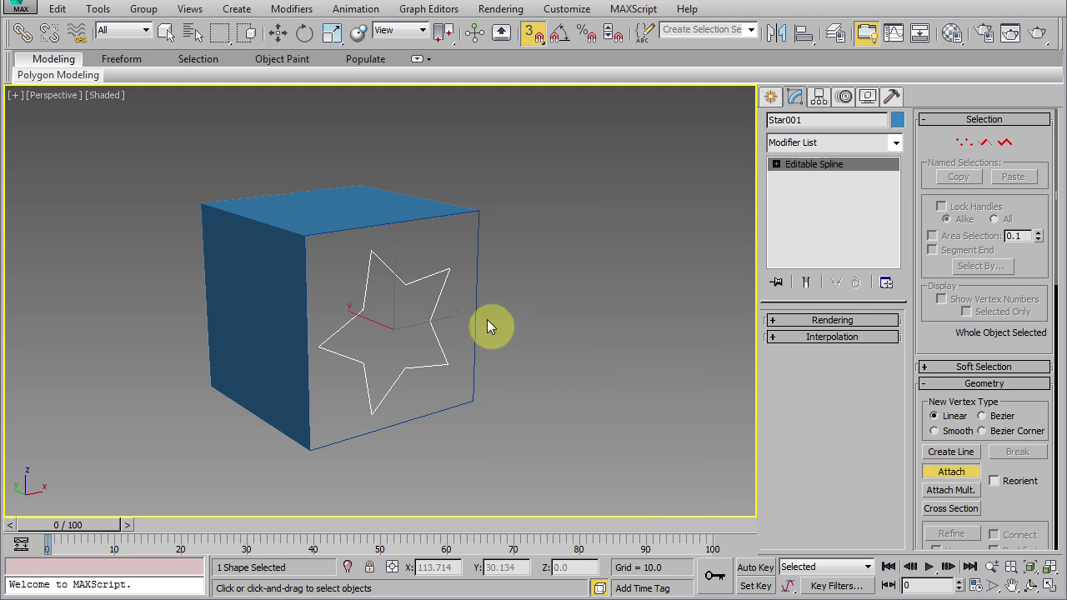
{"action": "right_click", "coordinate": [566, 296]}
{"action": "right_click", "coordinate": [566, 296]}
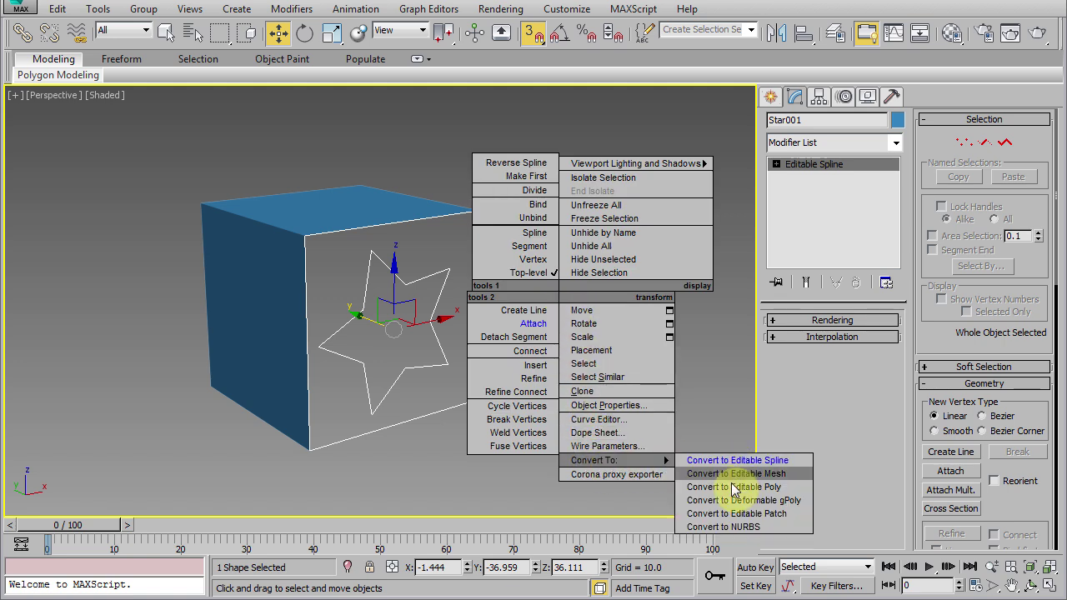
{"action": "mouse_move", "coordinate": [594, 460]}
{"action": "left_click", "coordinate": [730, 491]}
Step: Orbit and zoom to inspect the new star-hole face from several angles
{"action": "middle_click_drag", "start_coordinate": [599, 356], "coordinate": [626, 353], "text": "alt"}
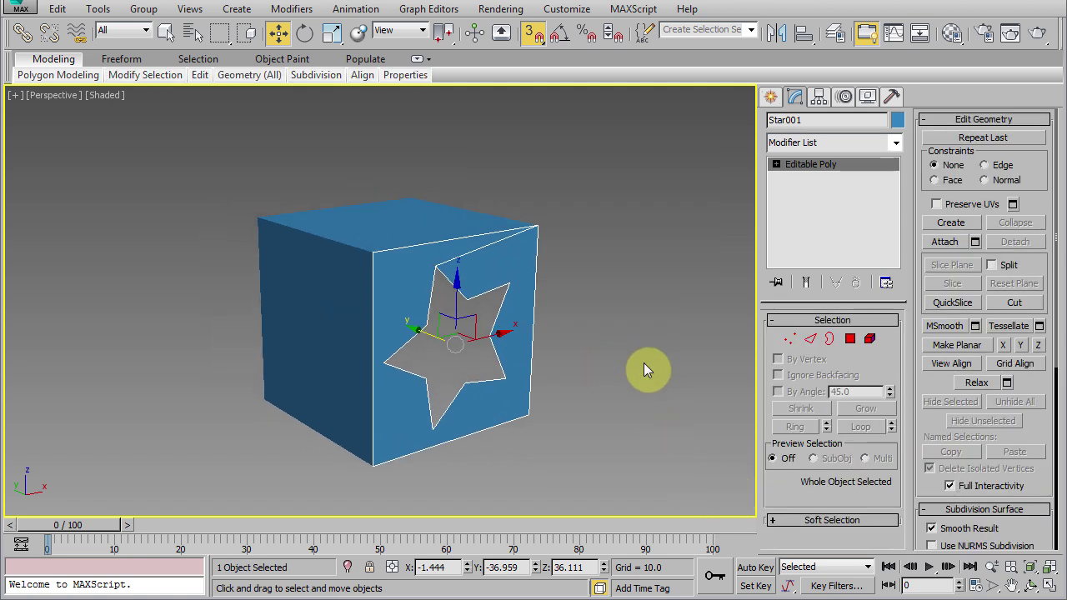
{"action": "mouse_move", "coordinate": [542, 107]}
{"action": "middle_mouse_down", "text": "alt"}
{"action": "mouse_move", "coordinate": [571, 353]}
{"action": "mouse_move", "coordinate": [564, 369]}
{"action": "middle_mouse_up", "text": "alt"}
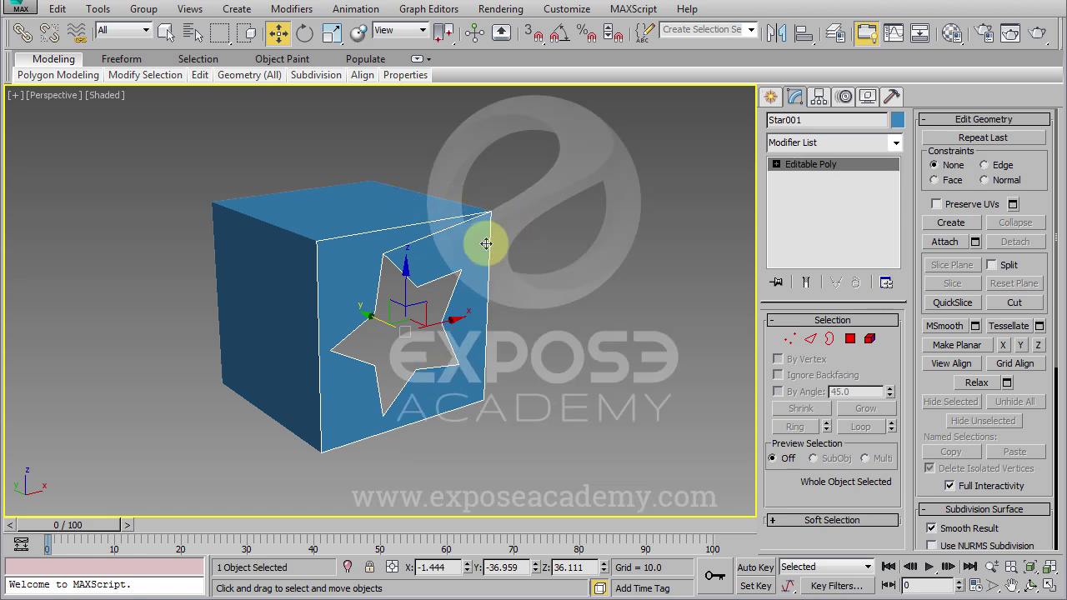
{"action": "middle_click_drag", "start_coordinate": [469, 386], "coordinate": [489, 398], "text": "alt"}
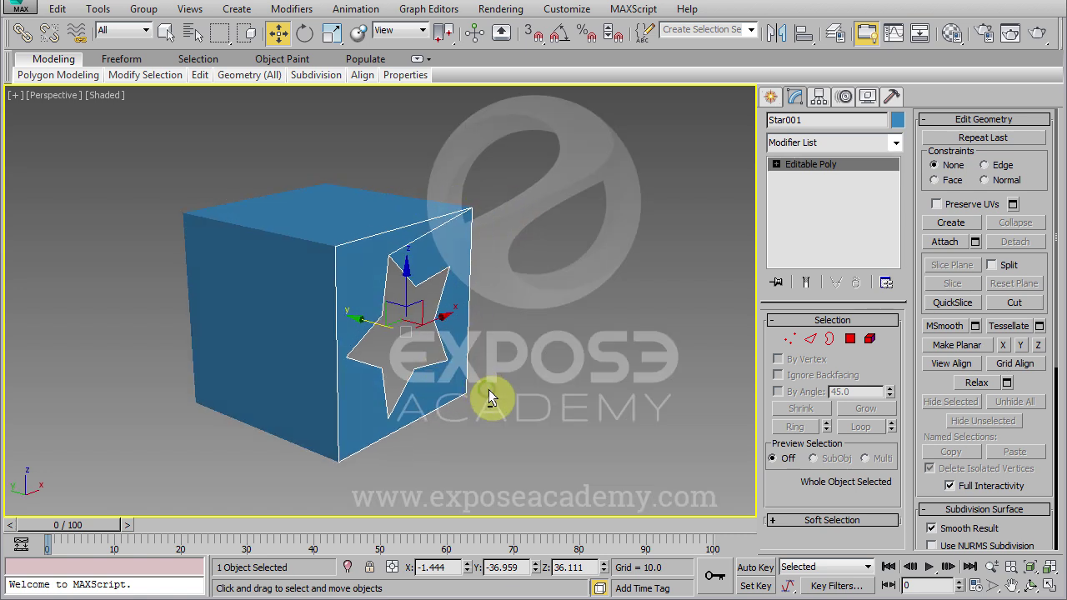
{"action": "middle_click_drag", "start_coordinate": [423, 369], "coordinate": [466, 390], "text": "alt"}
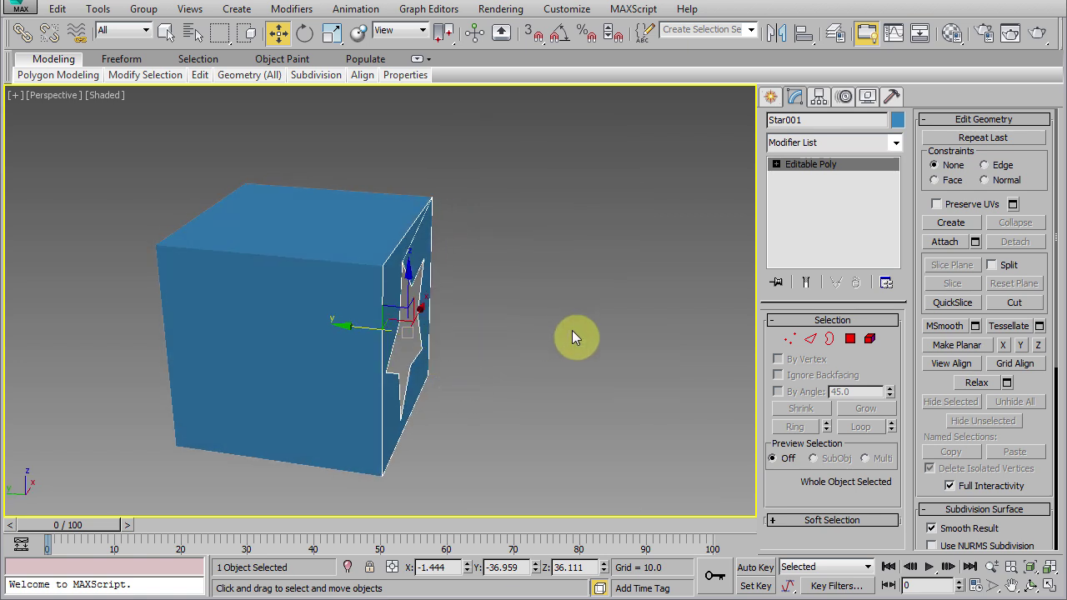
{"action": "middle_click_drag", "start_coordinate": [572, 361], "coordinate": [500, 342], "text": "alt"}
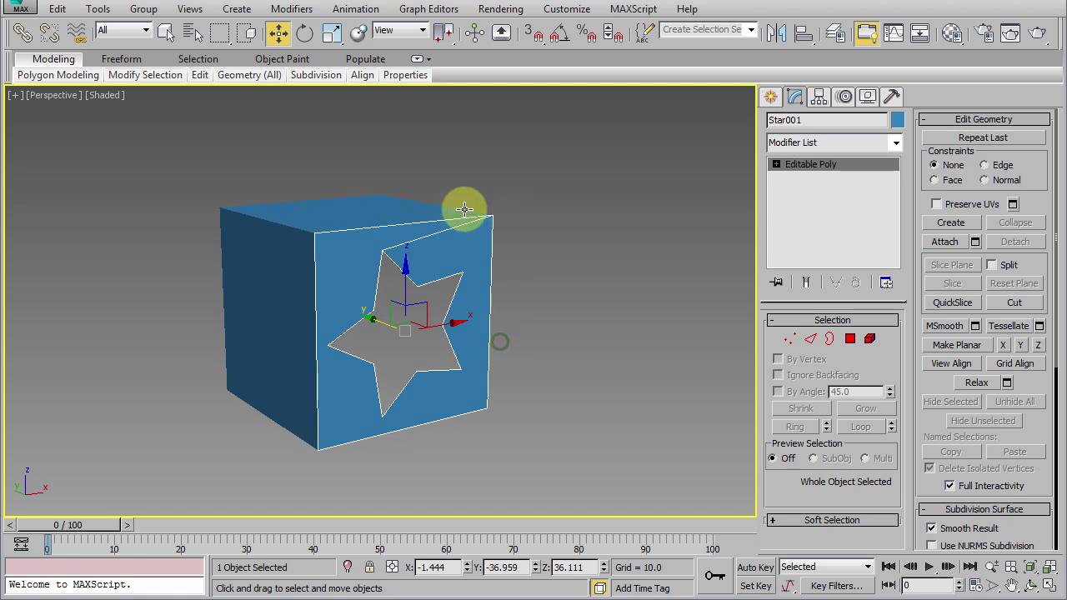
{"action": "middle_click_drag", "start_coordinate": [559, 288], "coordinate": [489, 226], "text": "alt"}
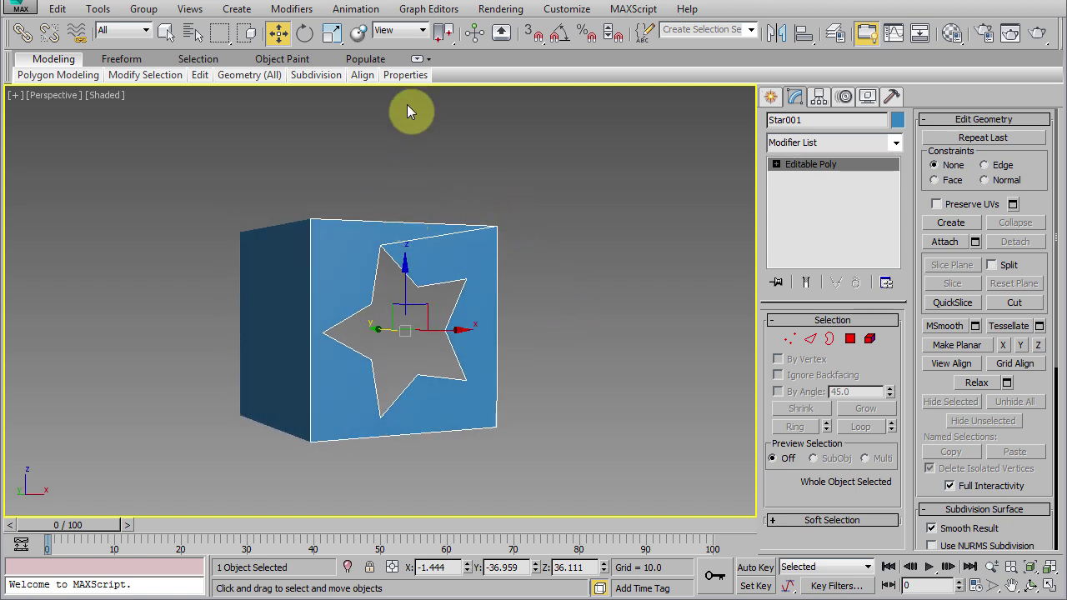
{"action": "middle_click_drag", "start_coordinate": [510, 310], "coordinate": [585, 373], "text": "alt"}
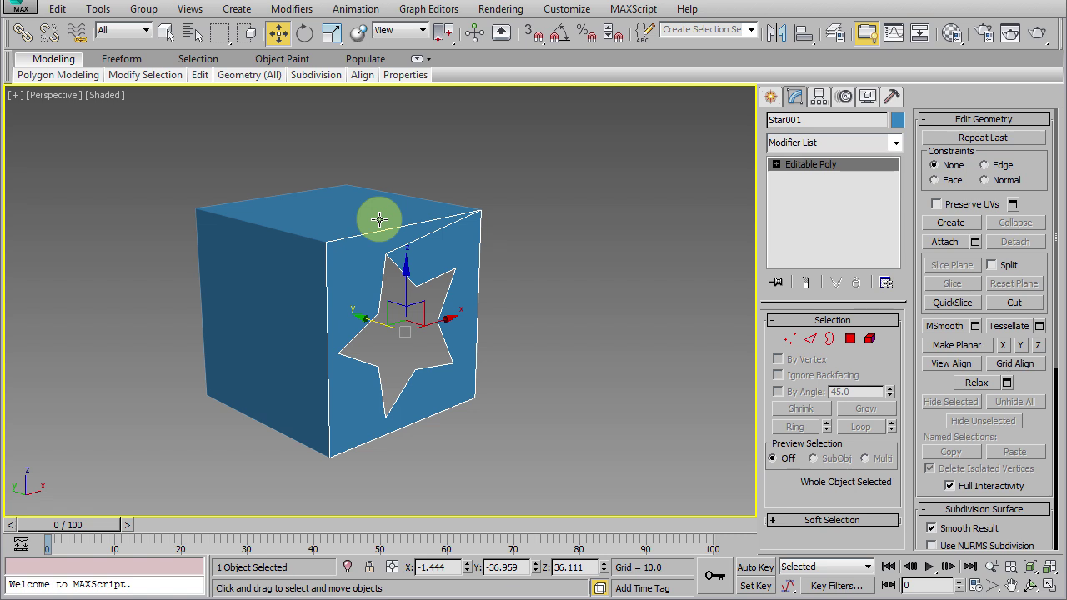
{"action": "mouse_move", "coordinate": [500, 334]}
{"action": "middle_mouse_down", "text": "alt"}
{"action": "mouse_move", "coordinate": [448, 309]}
{"action": "mouse_move", "coordinate": [523, 307]}
{"action": "middle_mouse_up", "text": "alt"}
{"action": "scroll", "coordinate": [448, 309], "scroll_direction": "up", "scroll_amount": 2}
{"action": "scroll", "coordinate": [465, 296], "scroll_direction": "up", "scroll_amount": 3}
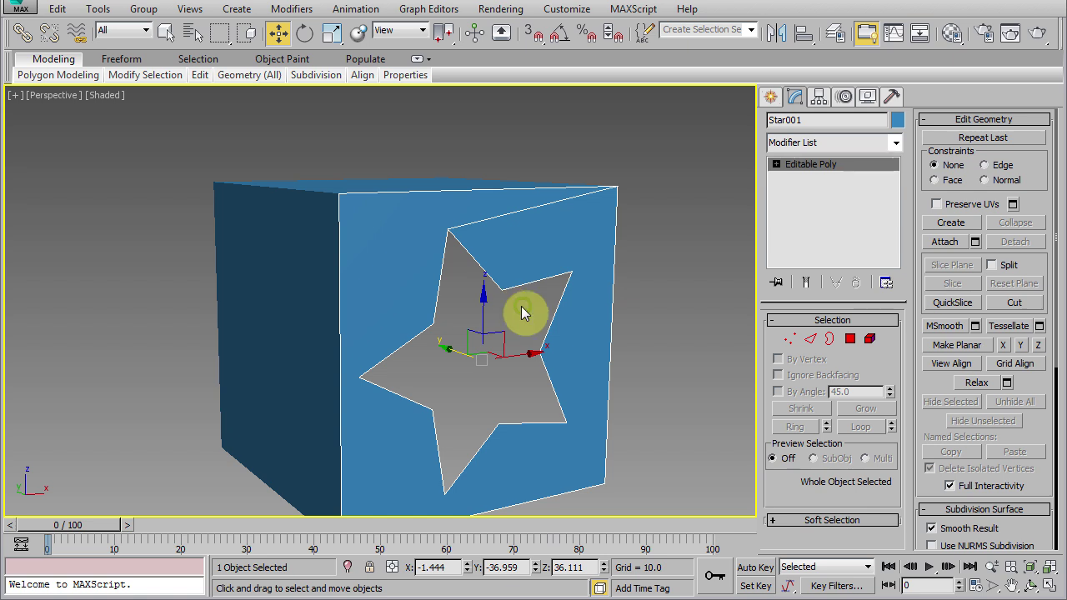
Step: Paint-connect edges from the front face's corners to the star hole's vertices
{"action": "key", "text": "shift+c"}
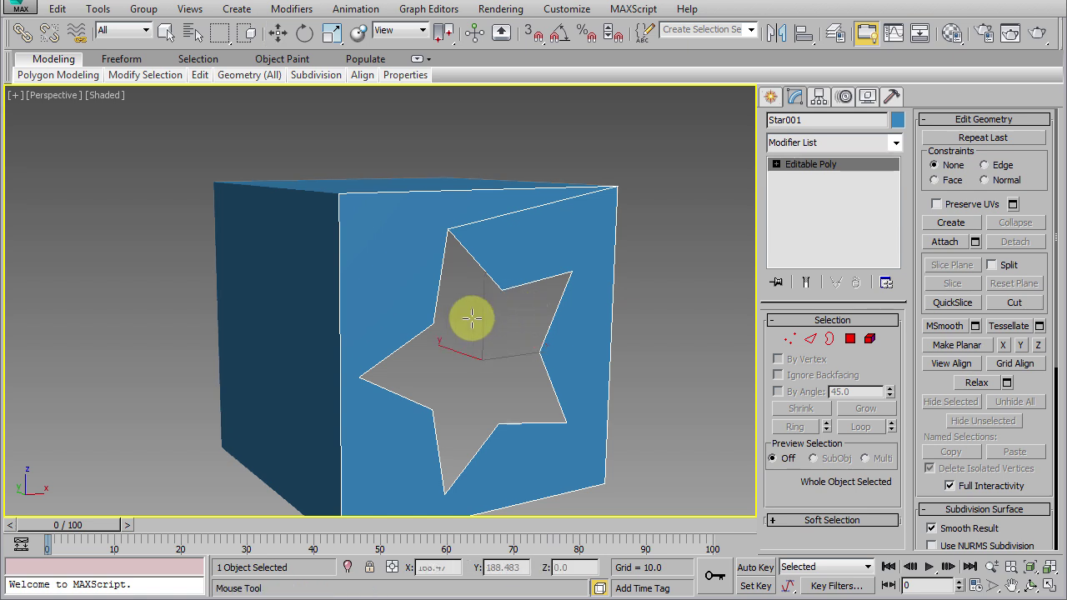
{"action": "mouse_move", "coordinate": [376, 243]}
{"action": "left_mouse_down"}
{"action": "mouse_move", "coordinate": [607, 198]}
{"action": "mouse_move", "coordinate": [528, 460]}
{"action": "left_mouse_up"}
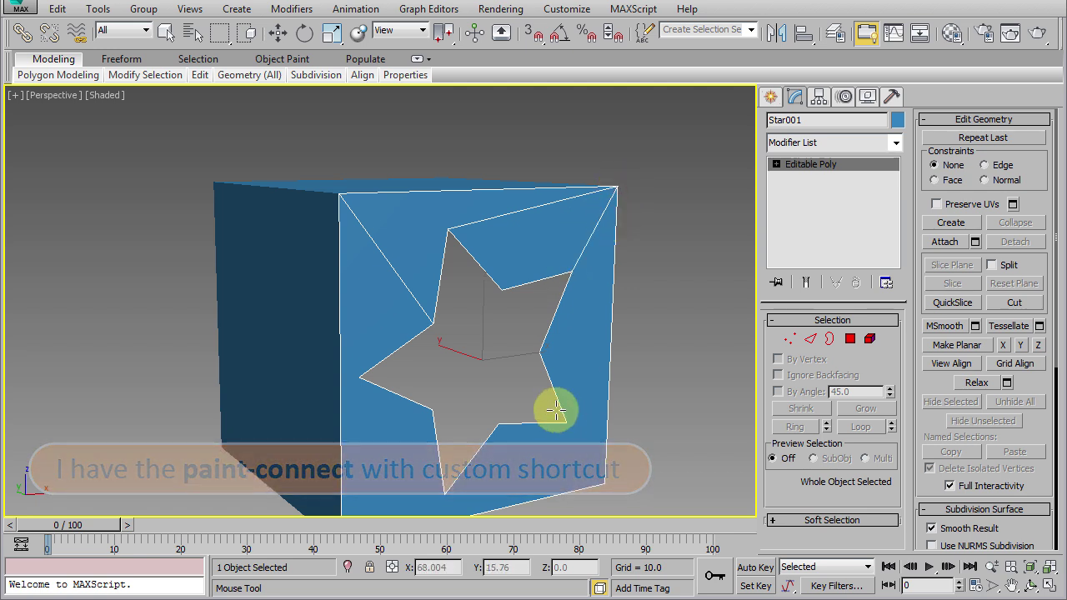
{"action": "left_click_drag", "start_coordinate": [528, 460], "coordinate": [453, 338]}
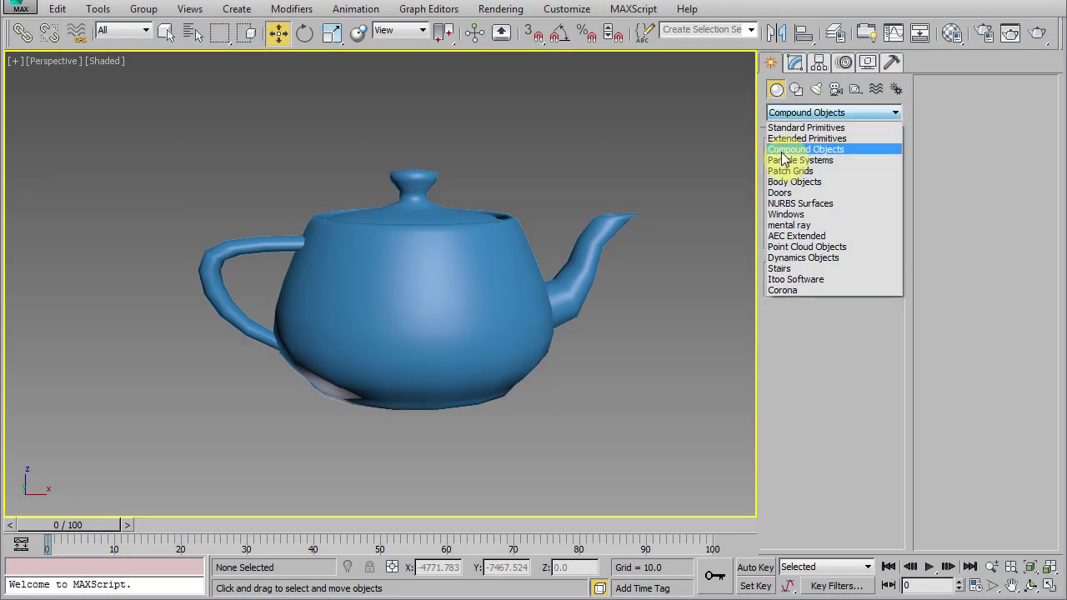
Step: Show Compound Objects, select then deselect the teapot, and activate Front in four-view layout
{"action": "left_click", "coordinate": [787, 149]}
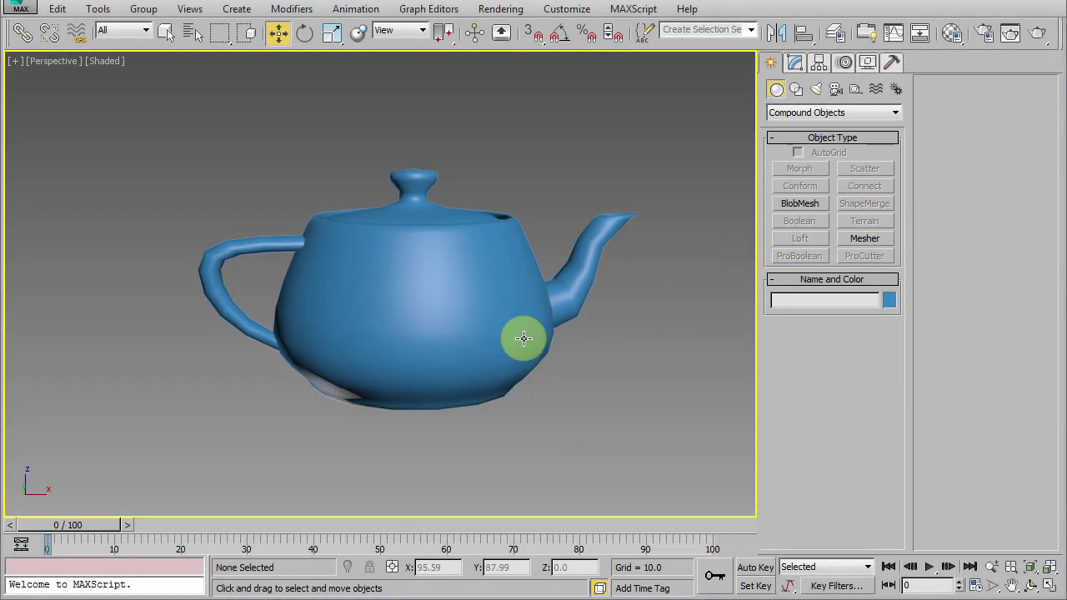
{"action": "left_click", "coordinate": [523, 337]}
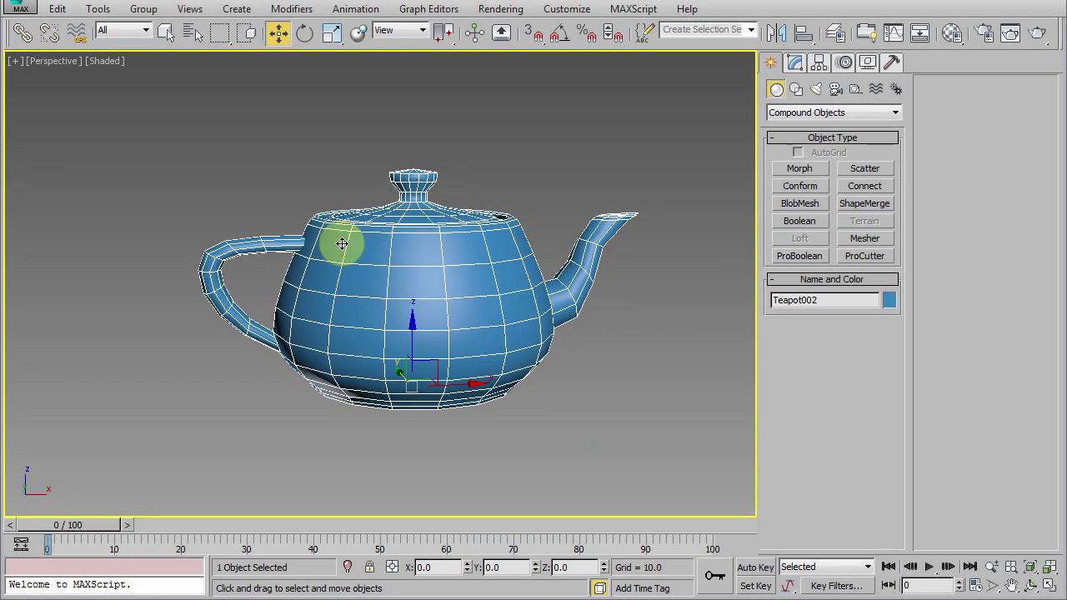
{"action": "left_click", "coordinate": [607, 389]}
{"action": "key", "text": "alt+w"}
{"action": "left_click", "coordinate": [625, 207]}
Step: Draw a star spline over the teapot's front in the maximized Front view
{"action": "key", "text": "alt+w"}
{"action": "left_click", "coordinate": [796, 89]}
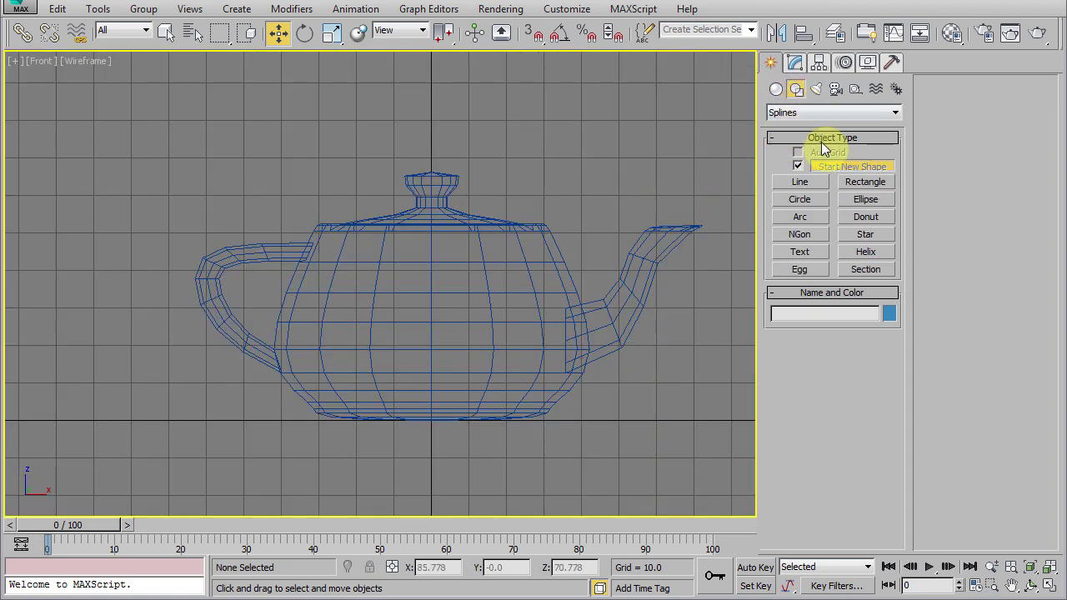
{"action": "left_click", "coordinate": [863, 238]}
{"action": "mouse_move", "coordinate": [431, 325]}
{"action": "left_mouse_down"}
{"action": "mouse_move", "coordinate": [491, 385]}
{"action": "mouse_move", "coordinate": [476, 381]}
{"action": "left_mouse_up"}
{"action": "left_click", "coordinate": [451, 369]}
{"action": "right_click", "coordinate": [603, 265]}
{"action": "left_click", "coordinate": [543, 317]}
Step: Apply ShapeMerge to the teapot, picking the star and setting Cookie Cutter
{"action": "left_click", "coordinate": [538, 310]}
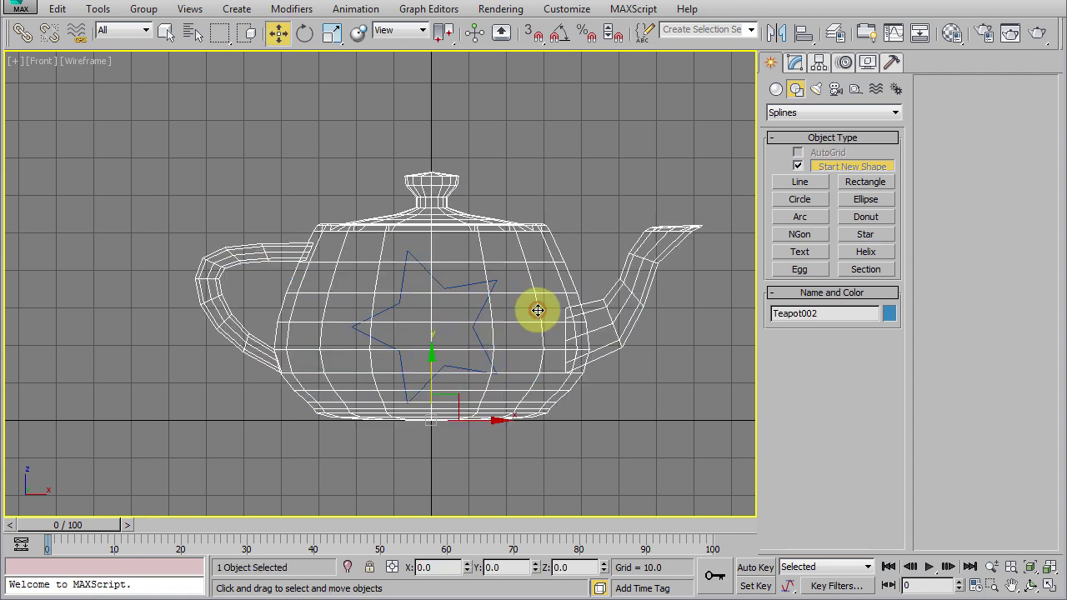
{"action": "left_click", "coordinate": [776, 90]}
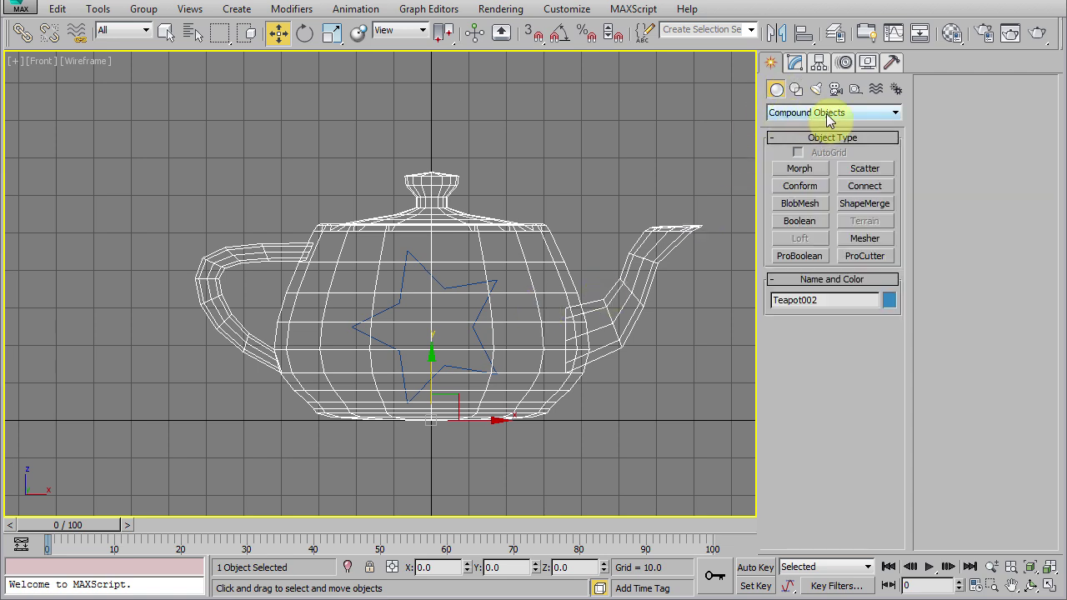
{"action": "left_click", "coordinate": [865, 208]}
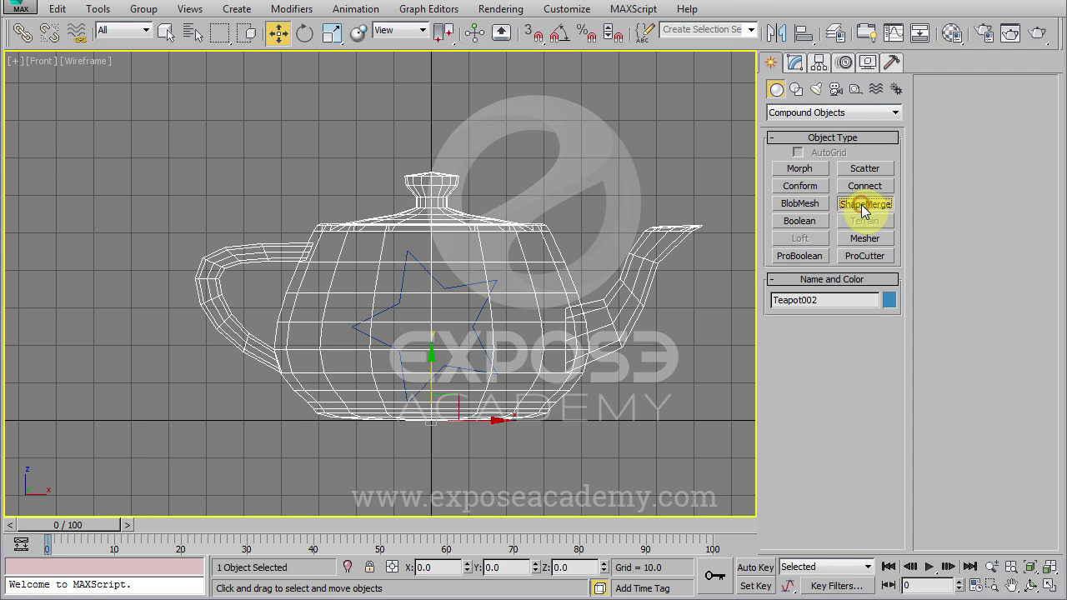
{"action": "left_click", "coordinate": [823, 351]}
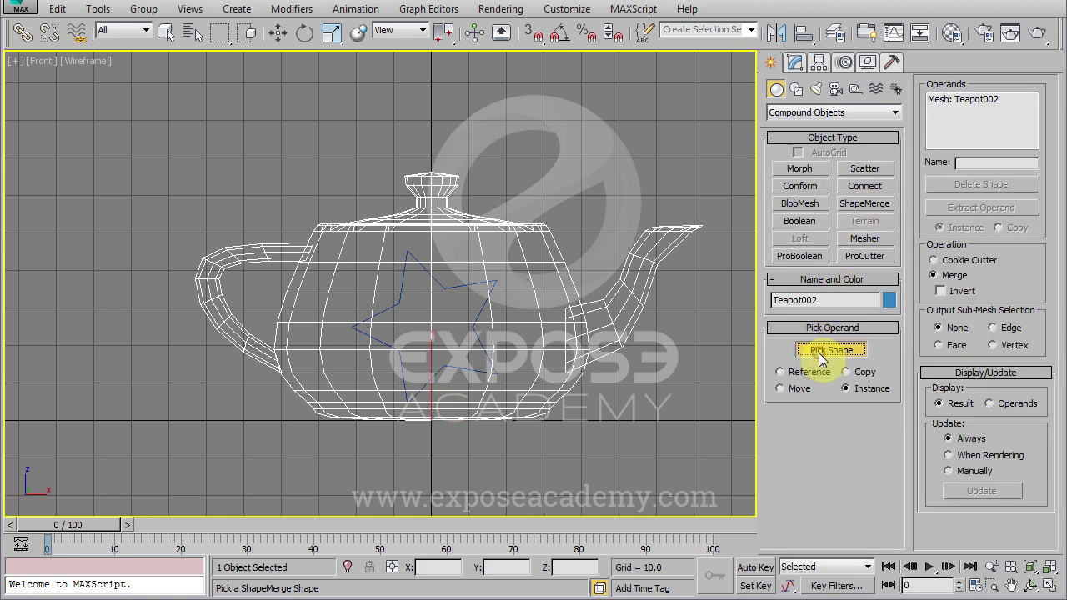
{"action": "left_click", "coordinate": [473, 333]}
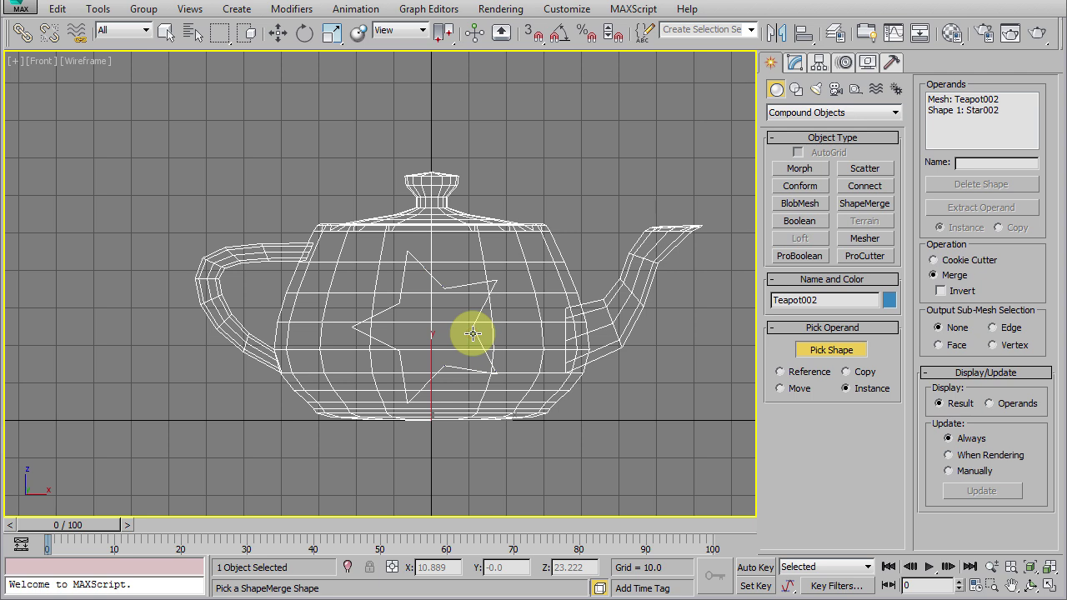
{"action": "left_click", "coordinate": [934, 260]}
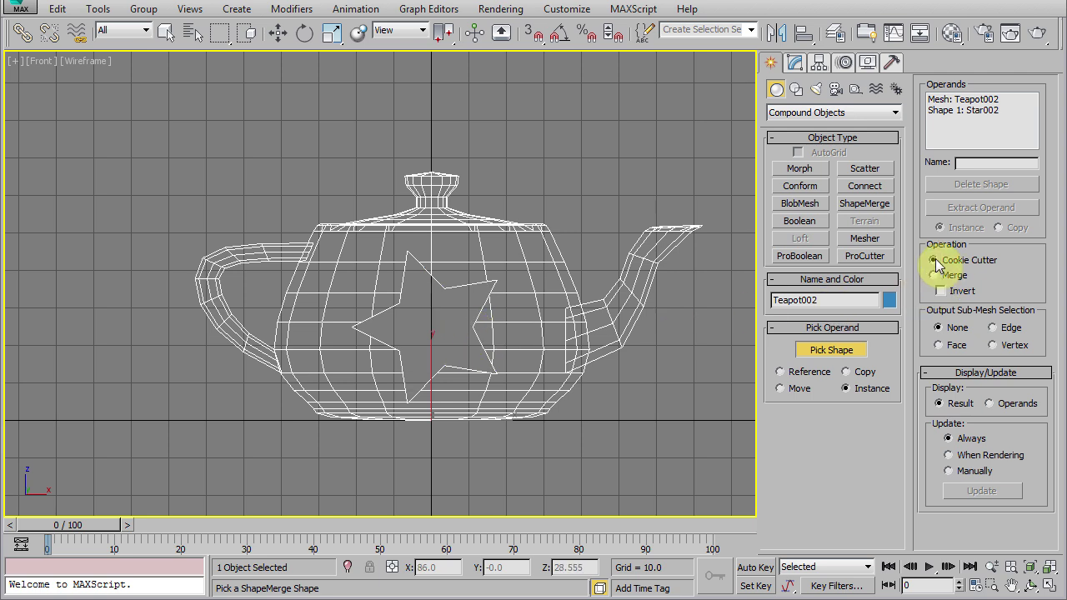
{"action": "left_click", "coordinate": [796, 64]}
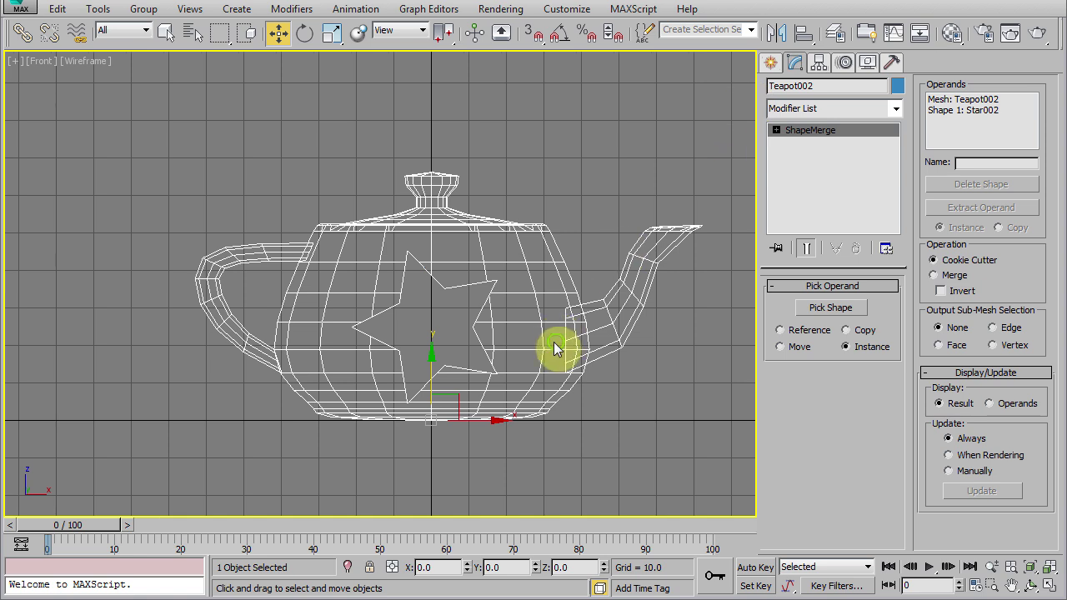
Step: Convert the teapot to Editable Poly in a maximized Perspective view
{"action": "key", "text": "alt+w"}
{"action": "right_click", "coordinate": [607, 436]}
{"action": "key", "text": "alt+w"}
{"action": "right_click", "coordinate": [530, 332]}
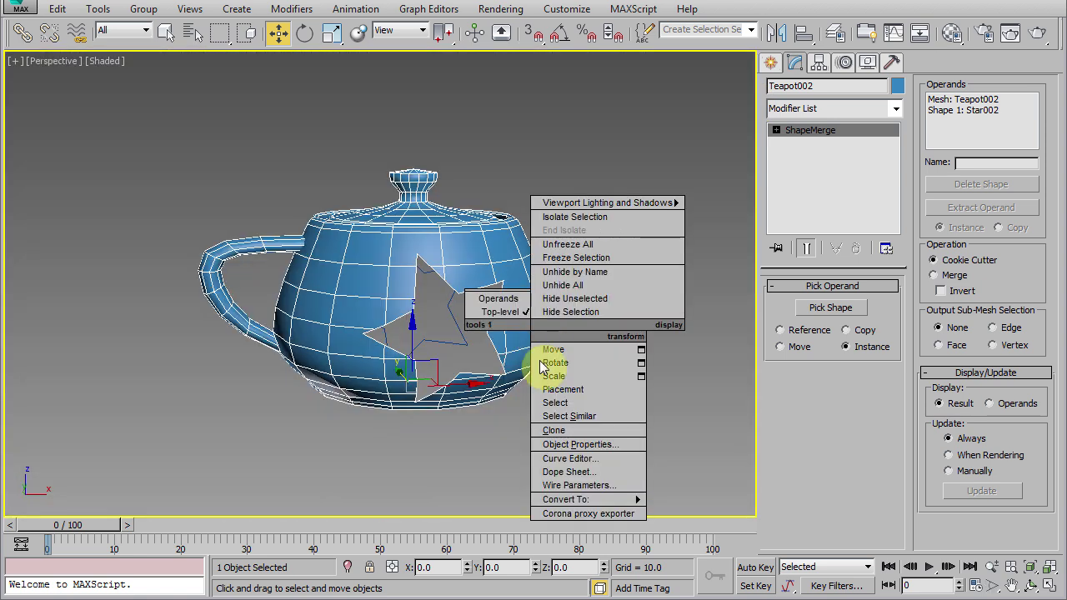
{"action": "left_click", "coordinate": [692, 510]}
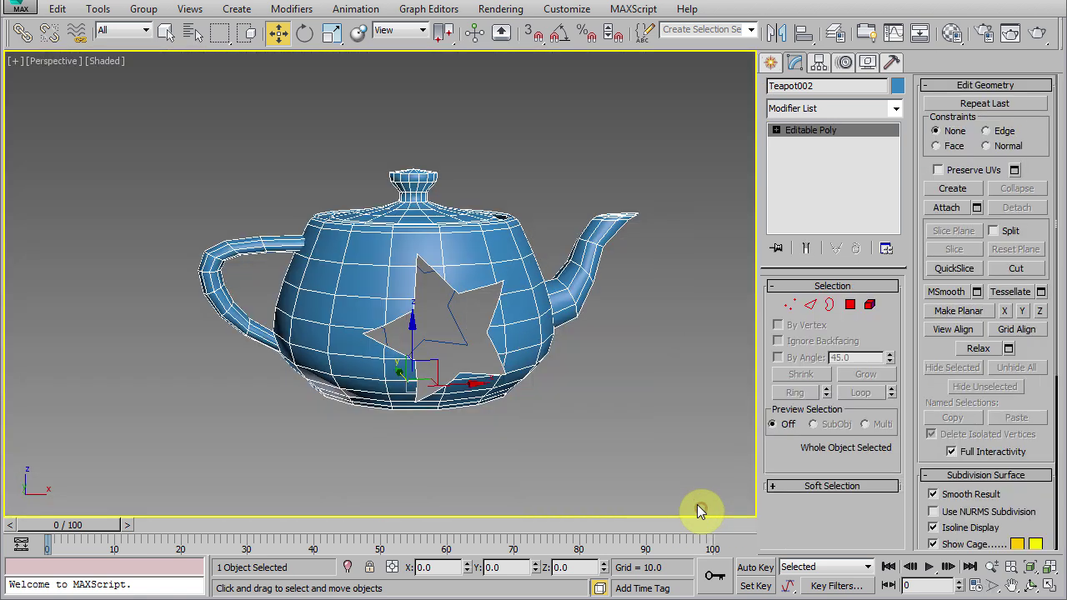
{"action": "scroll", "coordinate": [466, 335], "scroll_direction": "up", "scroll_amount": 2}
{"action": "scroll", "coordinate": [446, 330], "scroll_direction": "up", "scroll_amount": 3}
{"action": "scroll", "coordinate": [429, 316], "scroll_direction": "up", "scroll_amount": 3}
{"action": "middle_click_drag", "start_coordinate": [425, 310], "coordinate": [455, 385], "text": "alt"}
{"action": "scroll", "coordinate": [455, 386], "scroll_direction": "up", "scroll_amount": 2}
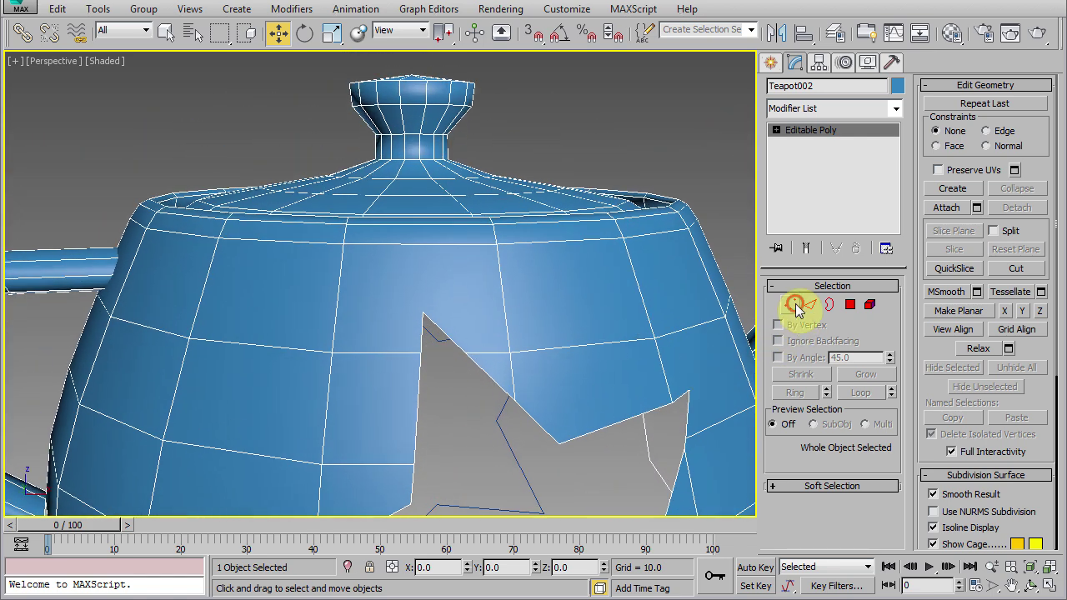
Step: In Vertex mode, try selecting vertices around the star hole, then clear the selection
{"action": "left_click", "coordinate": [794, 305]}
{"action": "mouse_move", "coordinate": [578, 417]}
{"action": "middle_mouse_down", "text": "alt"}
{"action": "mouse_move", "coordinate": [535, 143]}
{"action": "mouse_move", "coordinate": [537, 431]}
{"action": "middle_mouse_up", "text": "alt"}
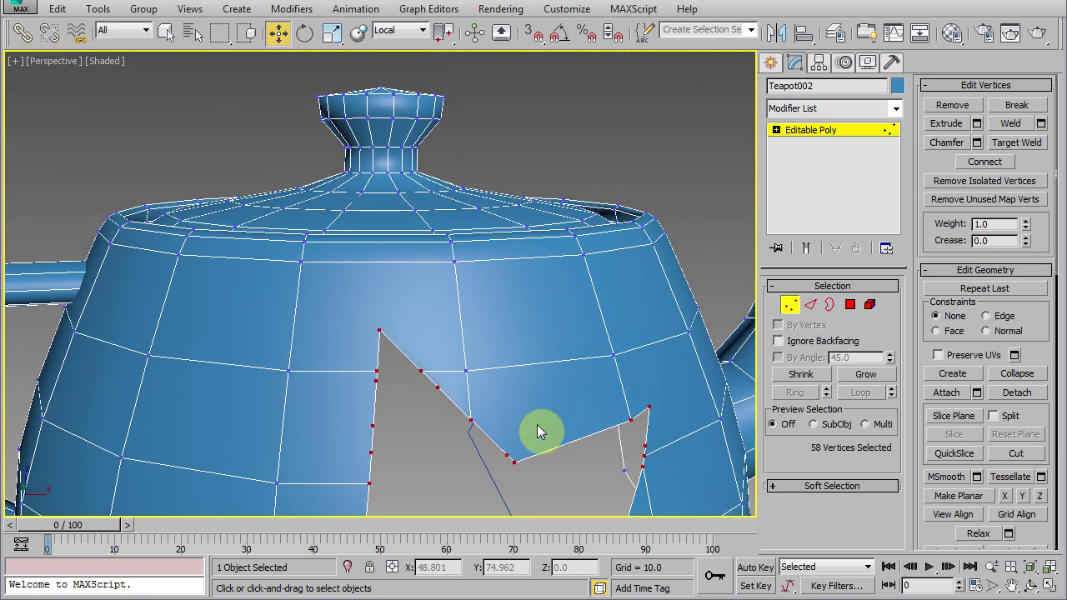
{"action": "left_click", "coordinate": [380, 330]}
{"action": "left_click", "coordinate": [296, 259], "text": "ctrl"}
{"action": "middle_click_drag", "start_coordinate": [490, 424], "coordinate": [398, 362], "text": "alt"}
{"action": "left_click", "coordinate": [402, 390]}
{"action": "left_click", "coordinate": [521, 285], "text": "ctrl"}
{"action": "mouse_move", "coordinate": [380, 416]}
{"action": "middle_mouse_down", "text": "alt"}
{"action": "mouse_move", "coordinate": [474, 335]}
{"action": "mouse_move", "coordinate": [461, 353]}
{"action": "middle_mouse_up", "text": "alt"}
{"action": "key", "text": "w"}
{"action": "left_click", "coordinate": [432, 311]}
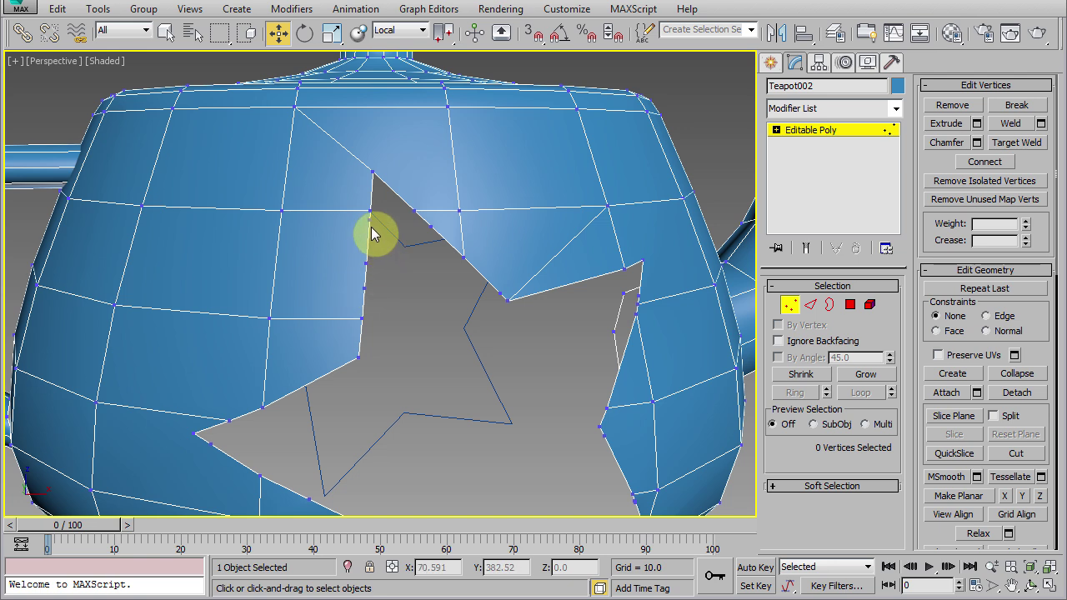
Step: Remove two stray vertices on the star hole's edge
{"action": "left_click", "coordinate": [370, 212]}
{"action": "right_click", "coordinate": [392, 262]}
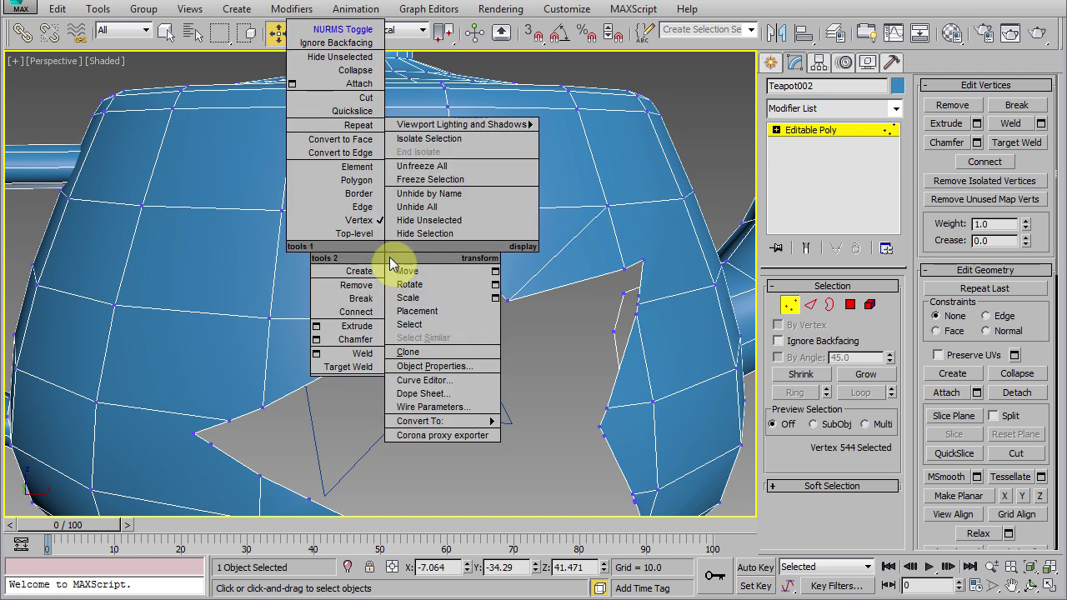
{"action": "left_click", "coordinate": [356, 284]}
{"action": "left_click", "coordinate": [367, 266]}
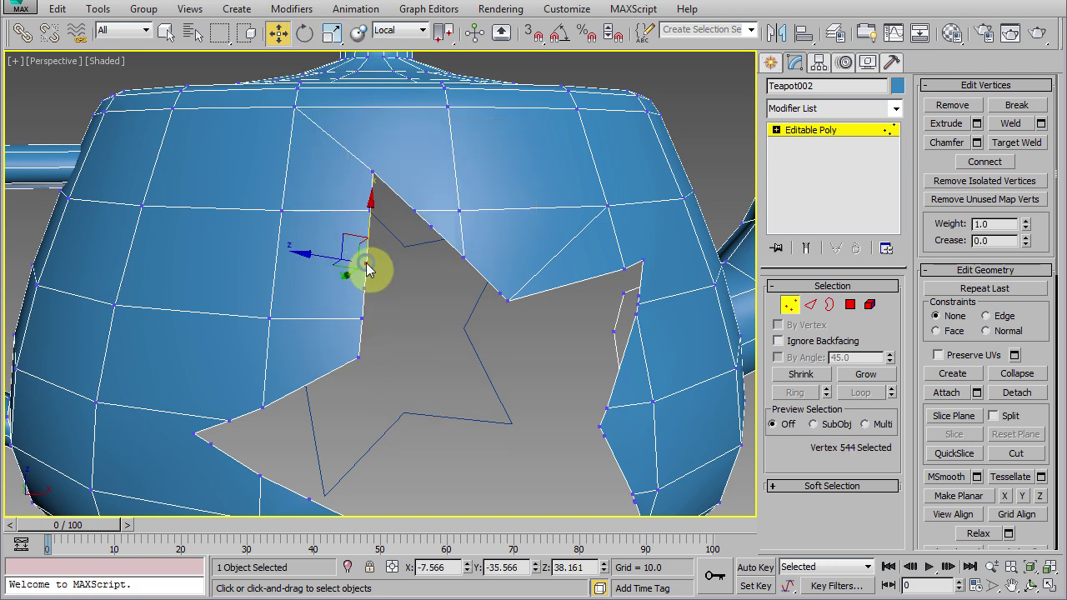
{"action": "right_click", "coordinate": [366, 266]}
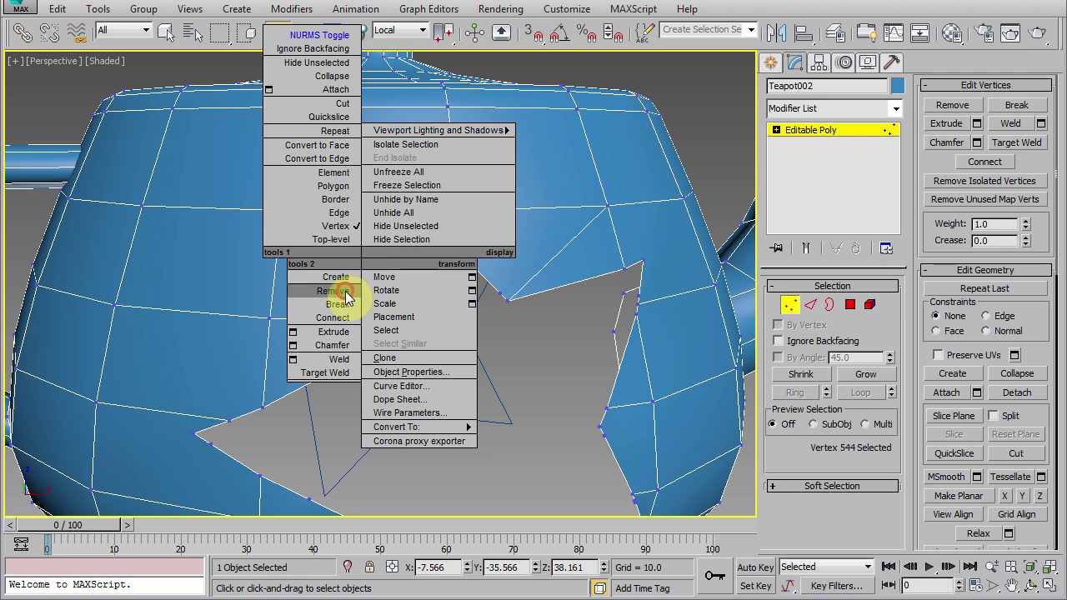
{"action": "left_click", "coordinate": [345, 298]}
Step: Delete the stray vertex on the hole's left edge, undoing and retrying once
{"action": "left_click", "coordinate": [367, 291]}
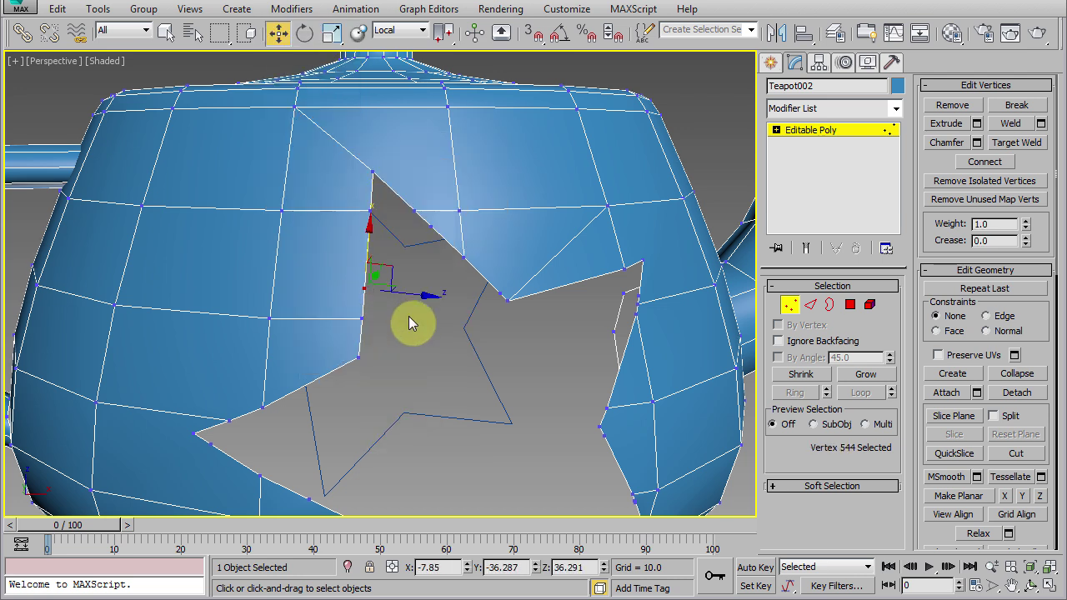
{"action": "key", "text": "Delete"}
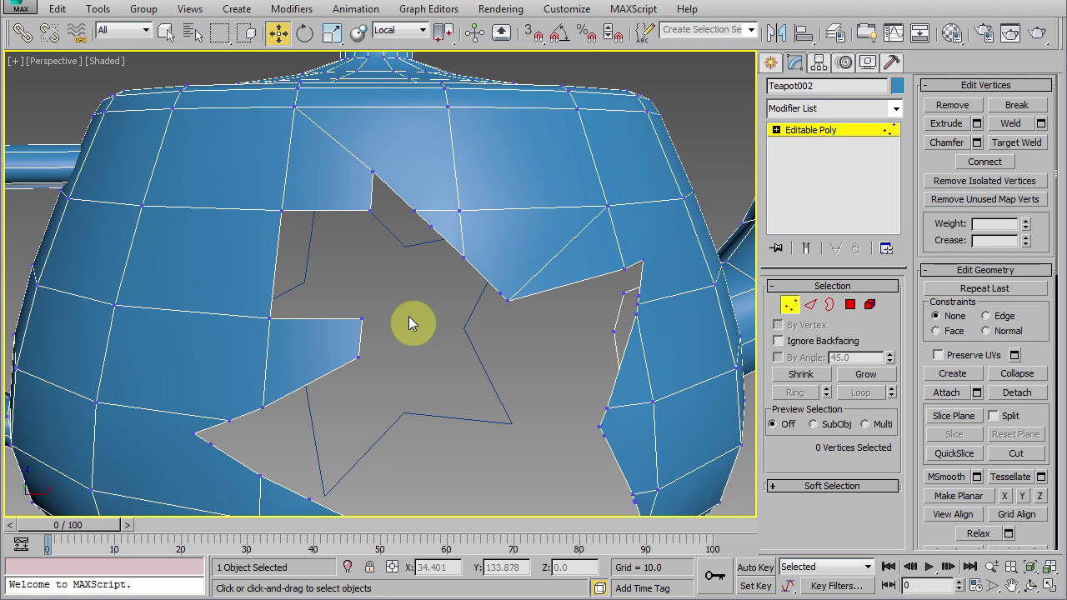
{"action": "key", "text": "ctrl+z"}
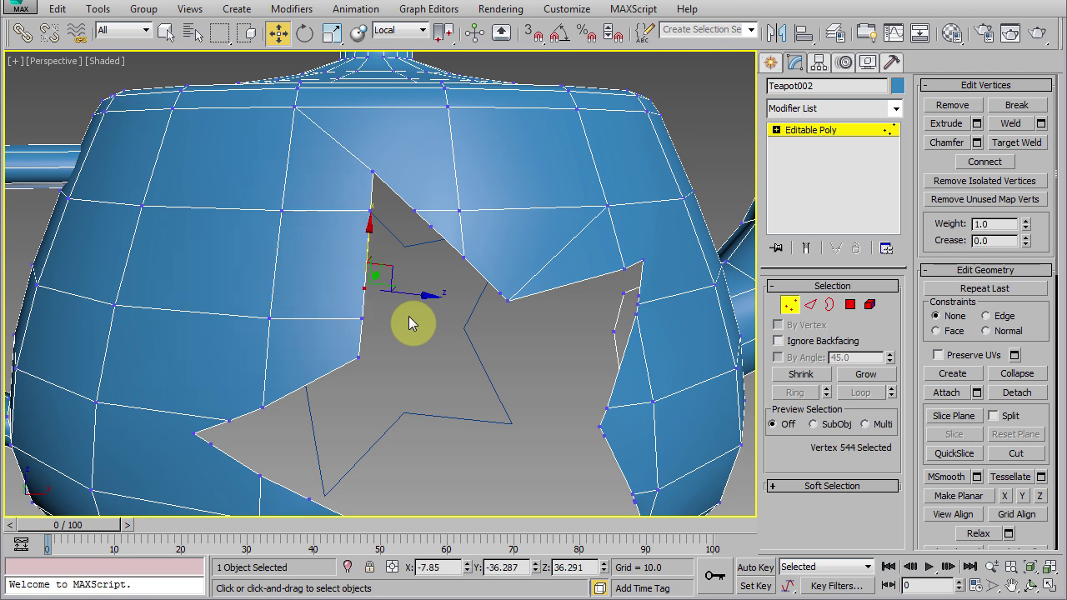
{"action": "key", "text": "Delete"}
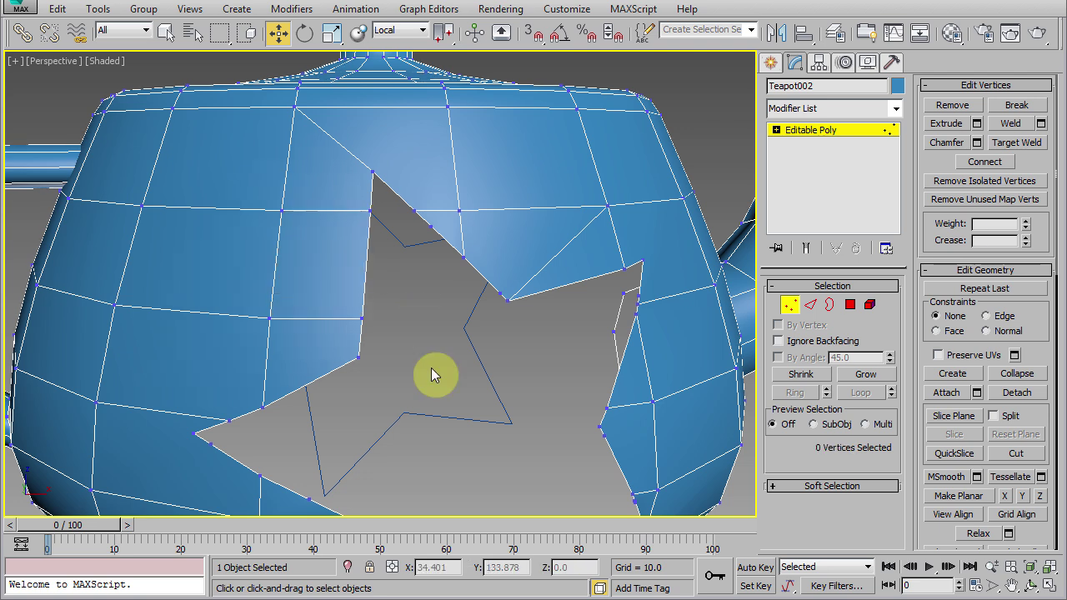
{"action": "middle_click_drag", "start_coordinate": [441, 392], "coordinate": [414, 364]}
{"action": "scroll", "coordinate": [413, 363], "scroll_direction": "down", "scroll_amount": 4}
Step: Exit Vertex mode, deselect Teapot002, and zoom out to see its star hole
{"action": "left_click", "coordinate": [789, 304]}
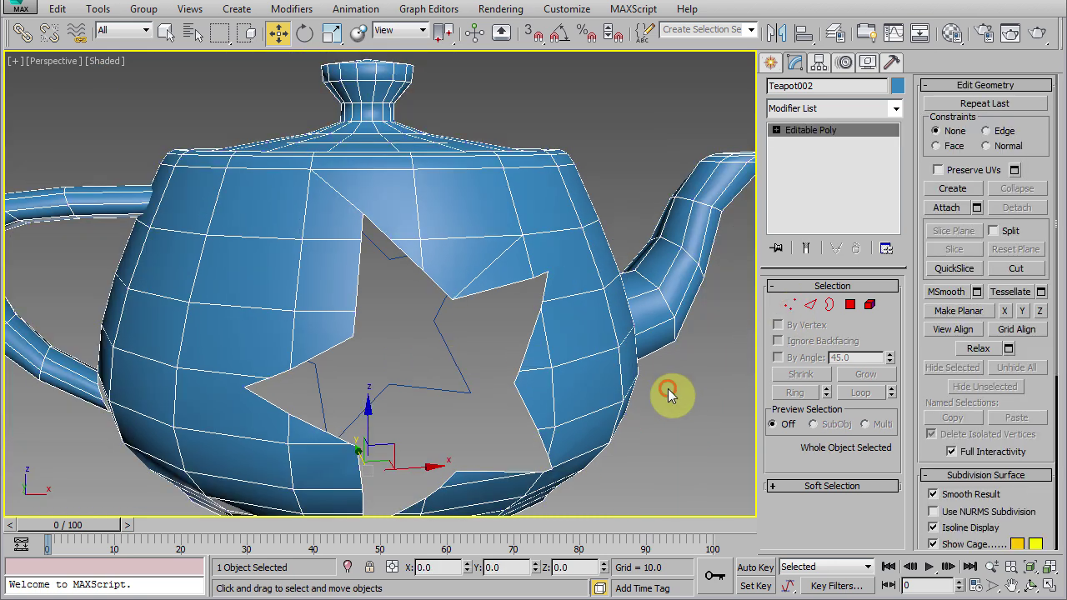
{"action": "left_click", "coordinate": [505, 410]}
{"action": "scroll", "coordinate": [505, 411], "scroll_direction": "down", "scroll_amount": 2}
{"action": "scroll", "coordinate": [488, 381], "scroll_direction": "down", "scroll_amount": 2}
{"action": "scroll", "coordinate": [474, 356], "scroll_direction": "down", "scroll_amount": 1}
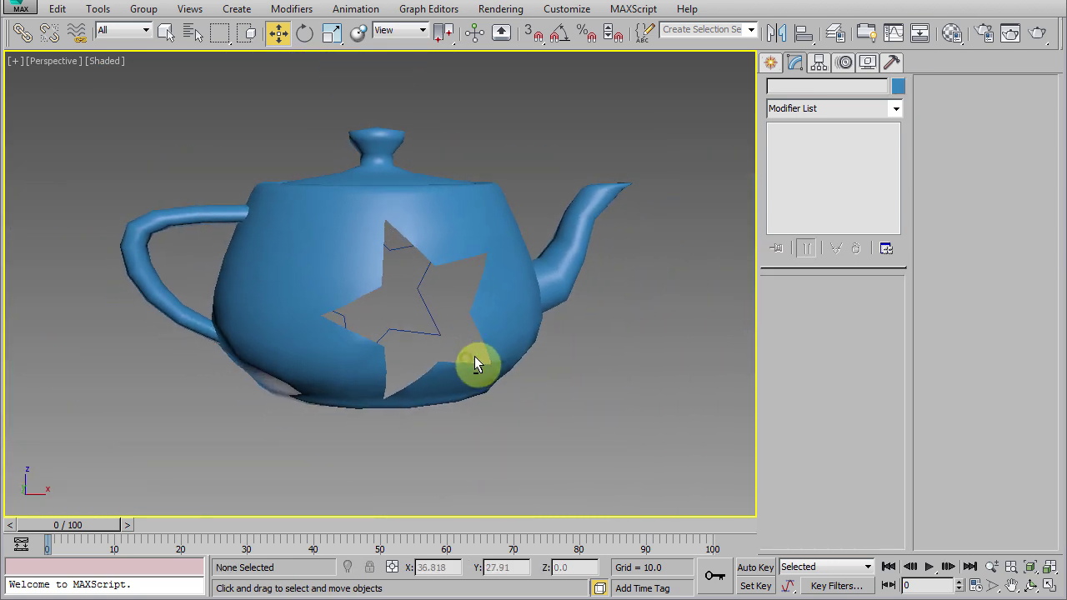